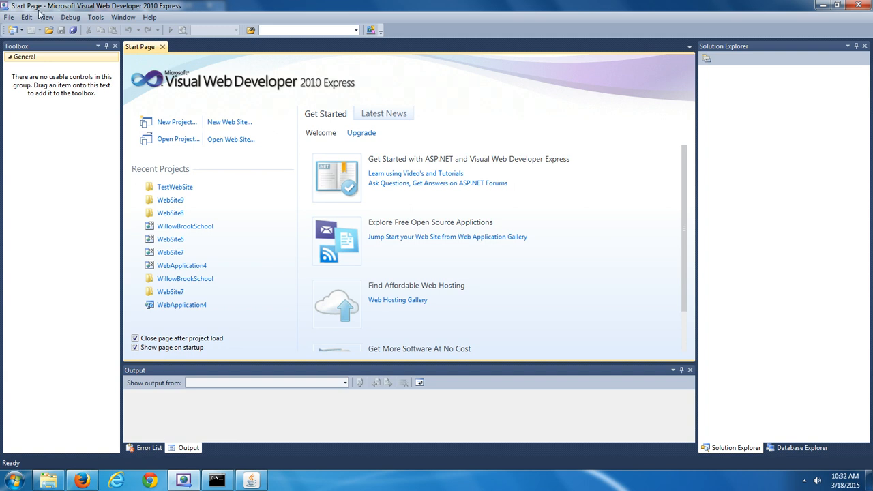
Create a new ASP.NET Empty Web Site whose location folder is named WebSite10
left_click(10, 17)
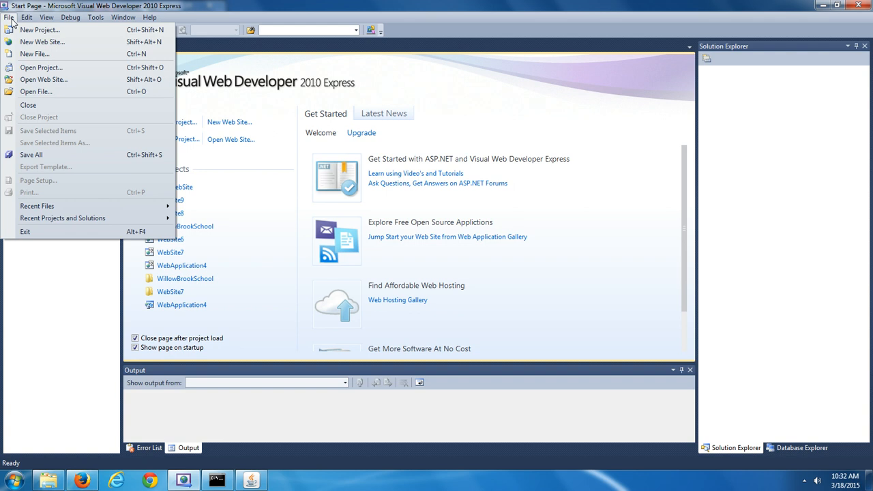
left_click(41, 44)
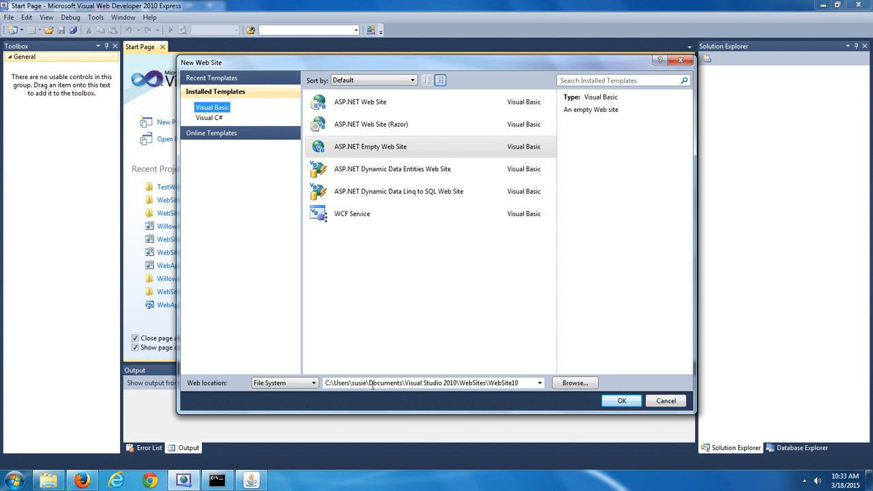
left_click(327, 384)
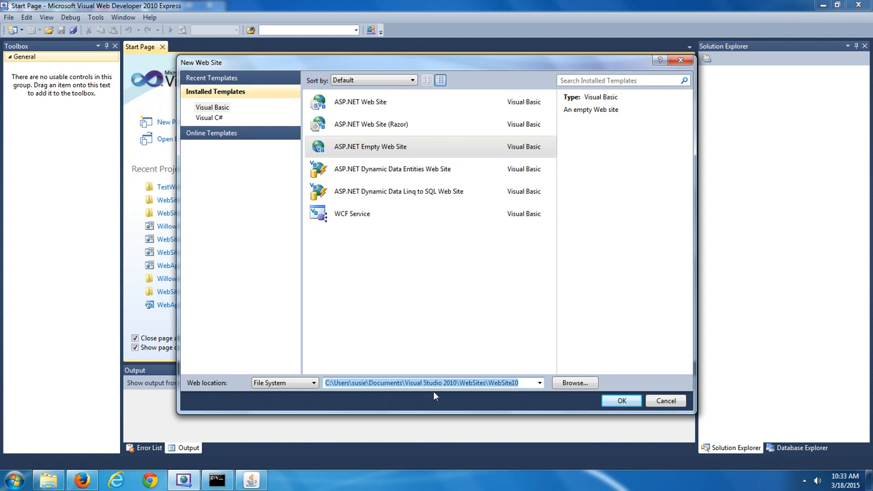
left_click(518, 383)
type("0")
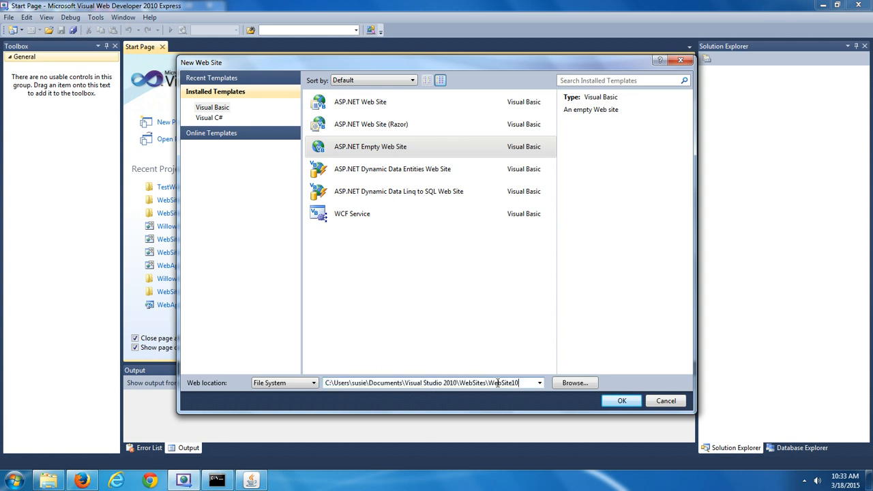
left_click_drag(488, 384, 321, 381)
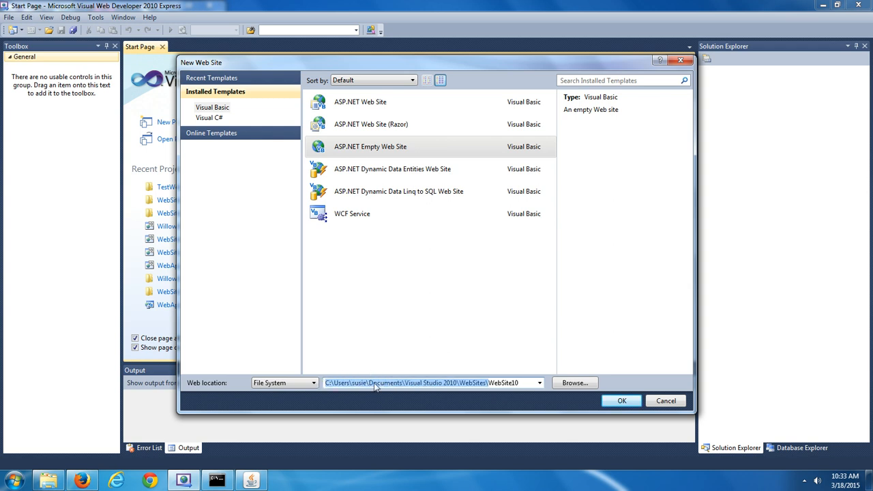
left_click(622, 402)
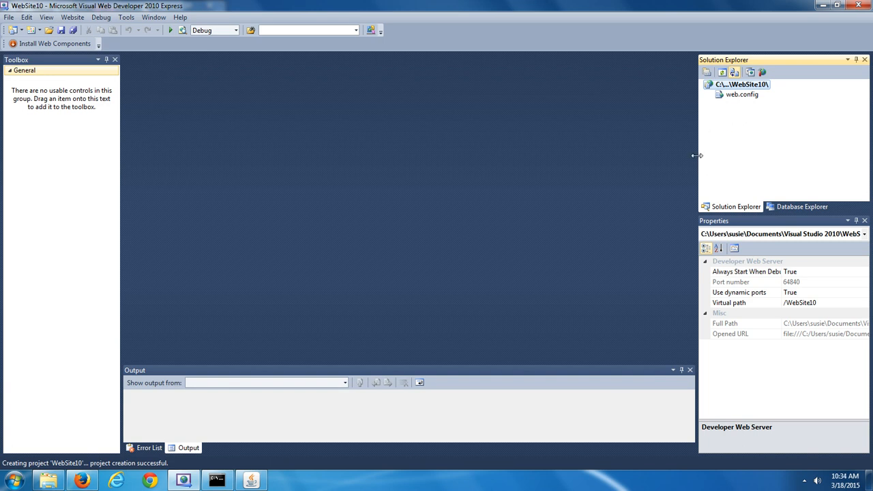
Drag the splitter left of Solution Explorer and Properties to widen both panes
left_click_drag(696, 154, 421, 134)
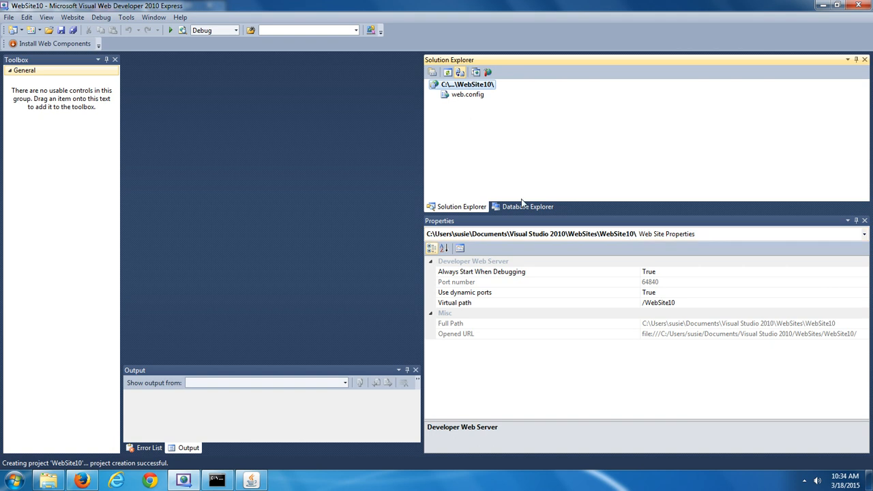
left_click_drag(424, 184, 609, 184)
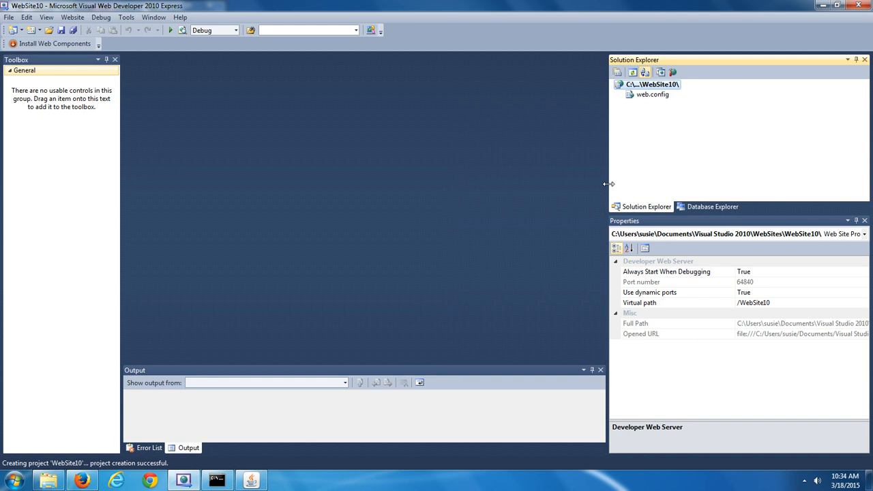
Open Add New Item for WebSite10 and scroll through the item templates
right_click(665, 86)
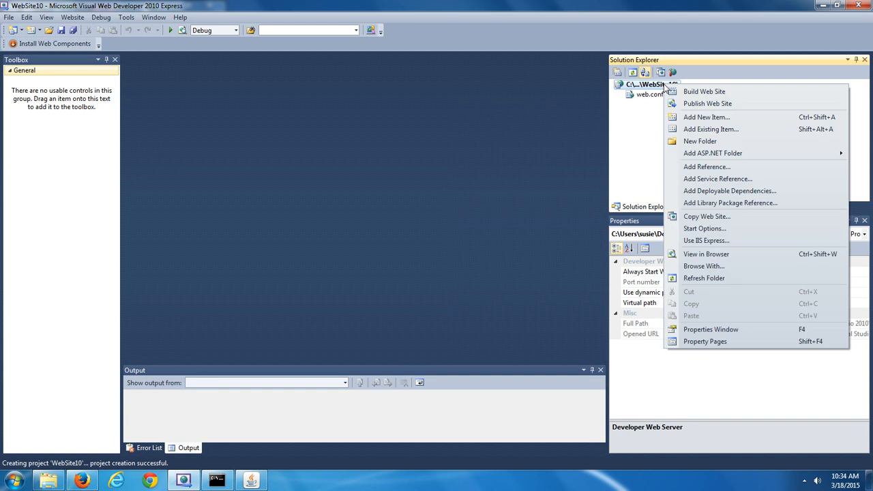
left_click(696, 119)
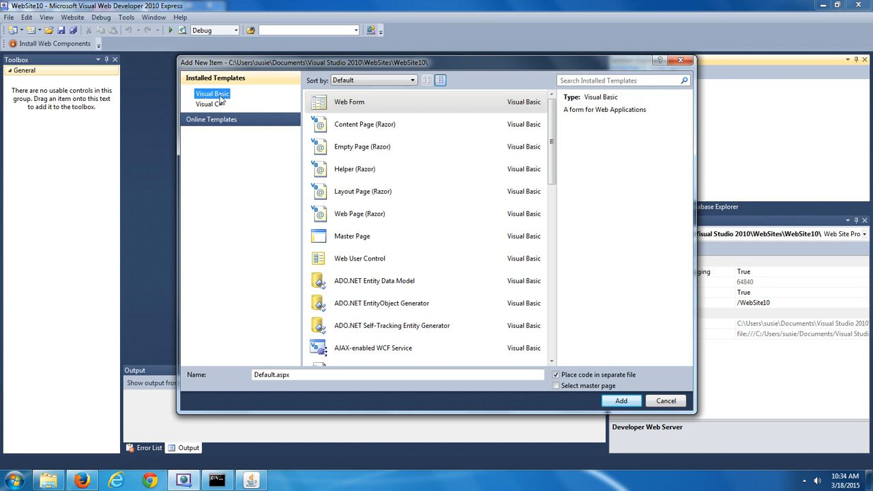
left_click(553, 361)
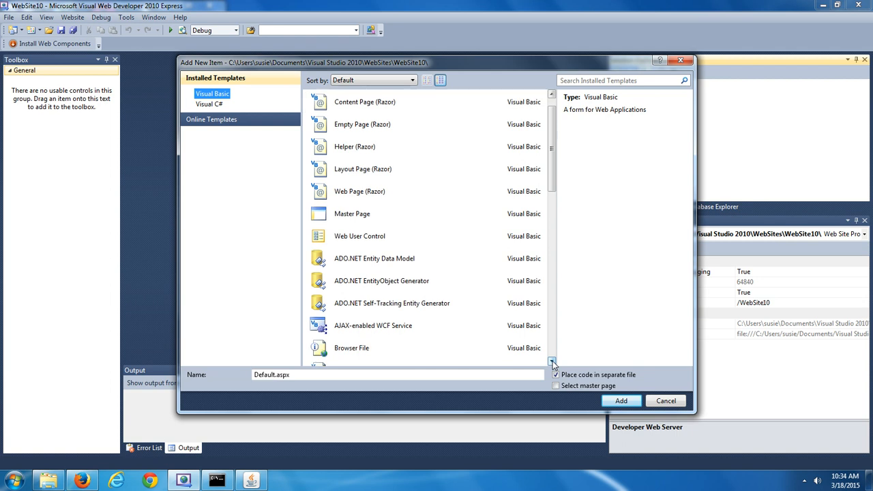
left_click(553, 361)
left_click(553, 361)
left_click(553, 361)
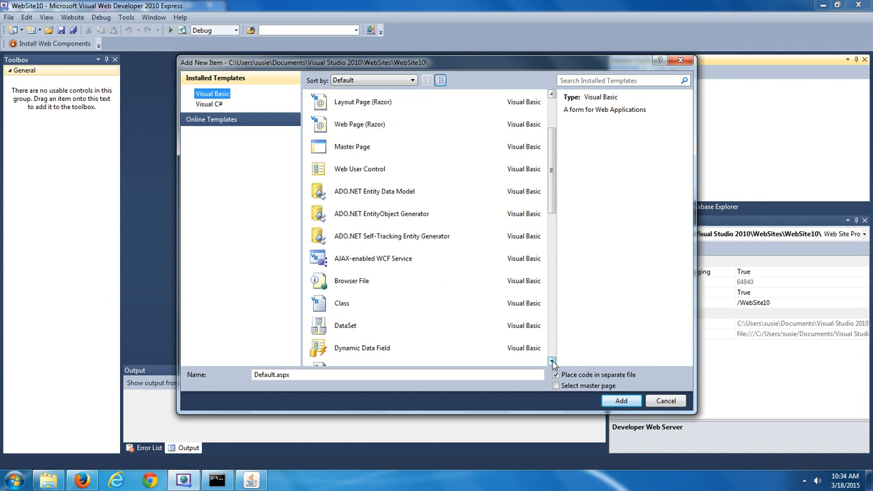
left_click(553, 361)
left_click(552, 361)
left_click(552, 360)
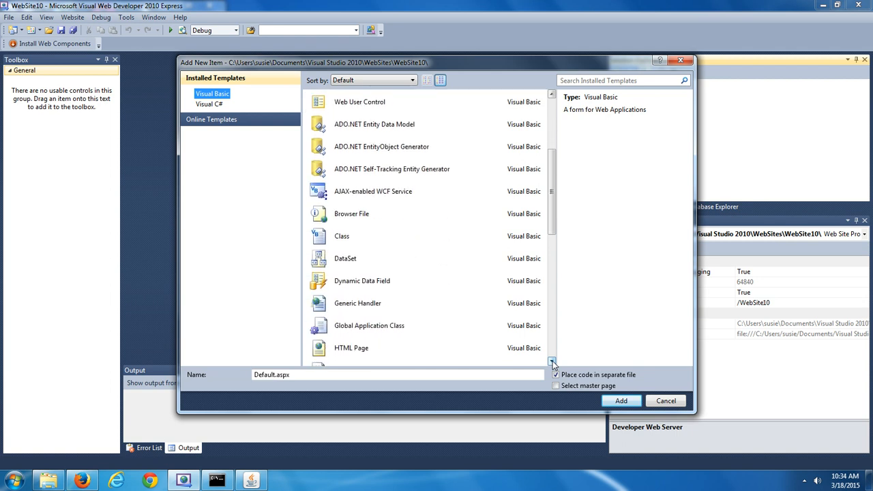
left_click(553, 361)
left_click(553, 361)
left_click(553, 361)
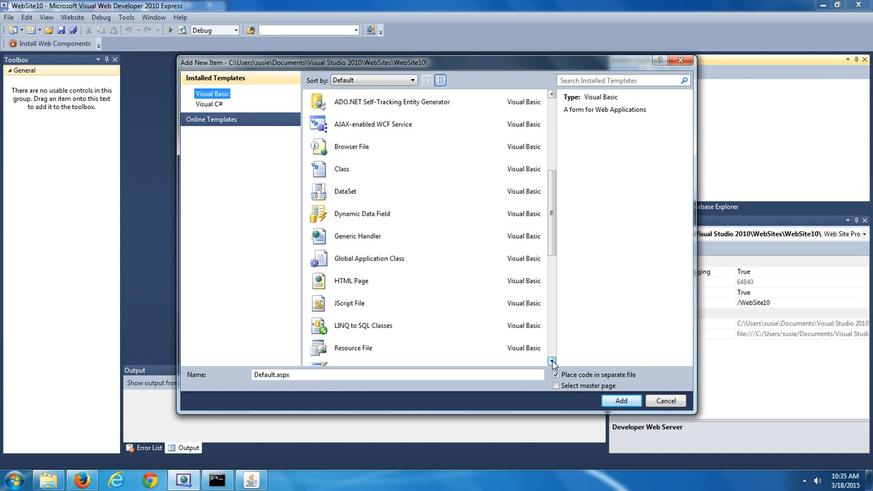
left_click(553, 361)
left_click(552, 361)
left_click(553, 361)
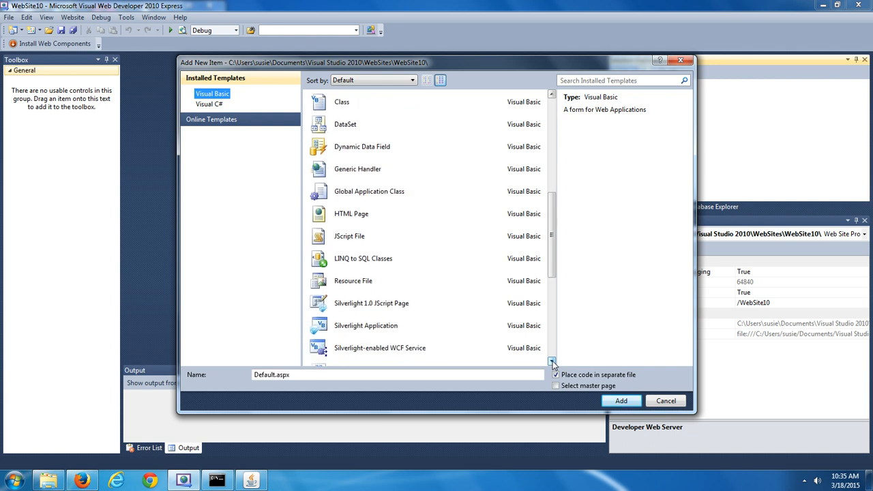
left_click(552, 361)
left_click(552, 361)
left_click(552, 360)
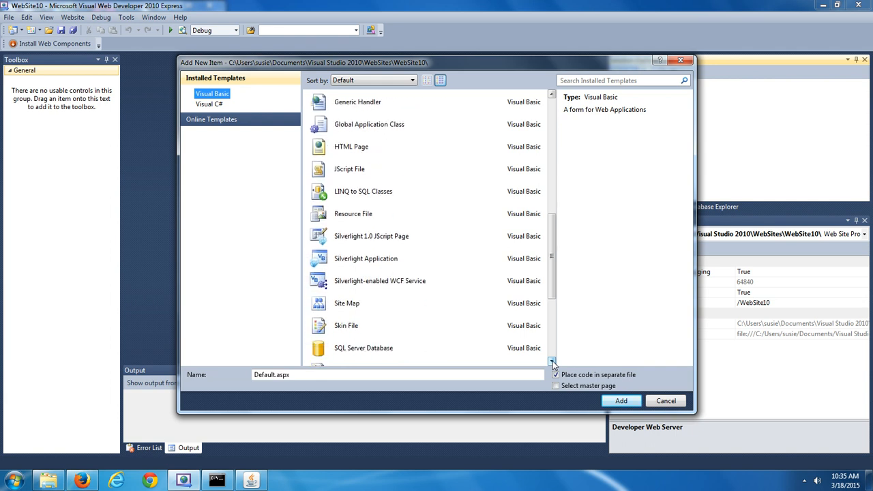
left_click(552, 361)
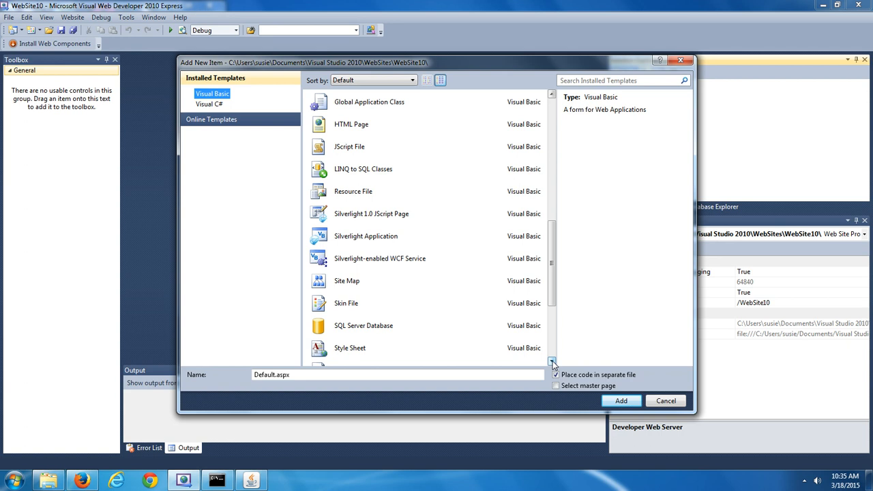
left_click(552, 360)
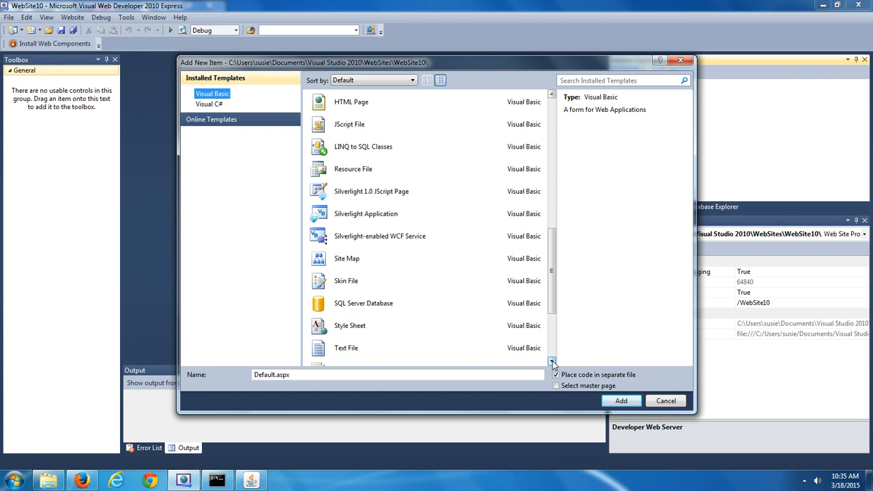
Add a SQL Server Database named Database.mdf, accepting placement in App_Data
left_click(418, 311)
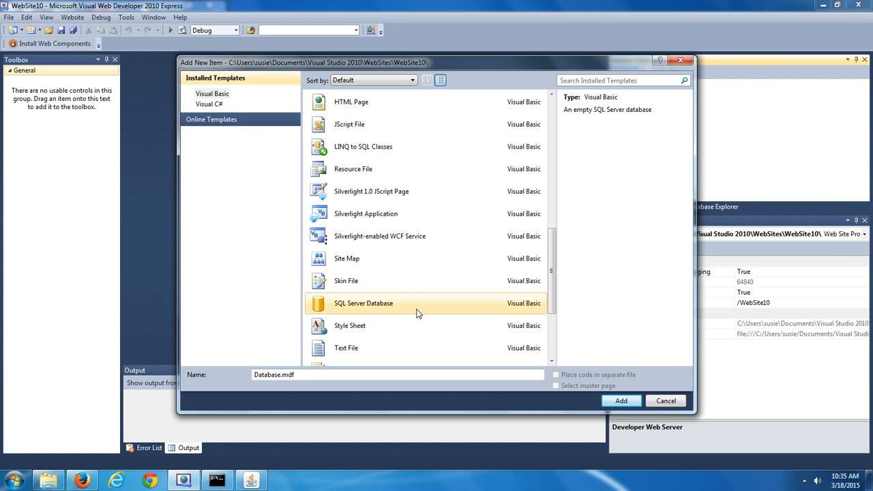
double_click(268, 375)
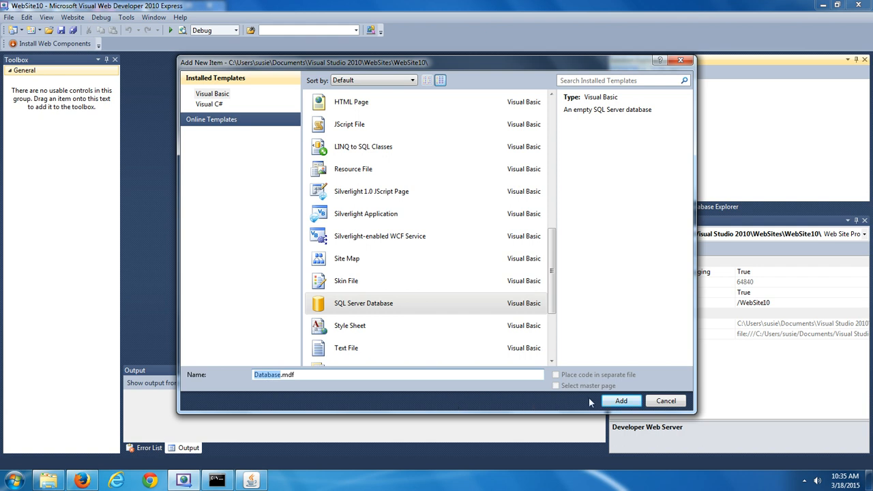
left_click(622, 401)
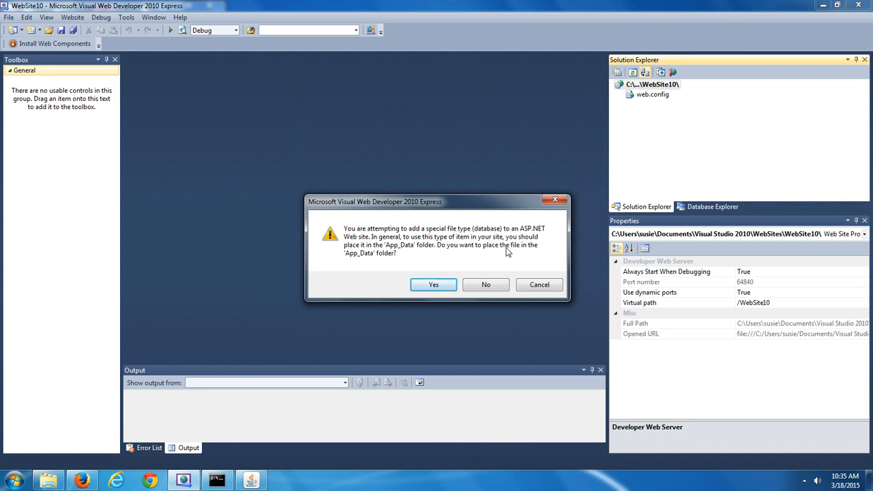
left_click(433, 286)
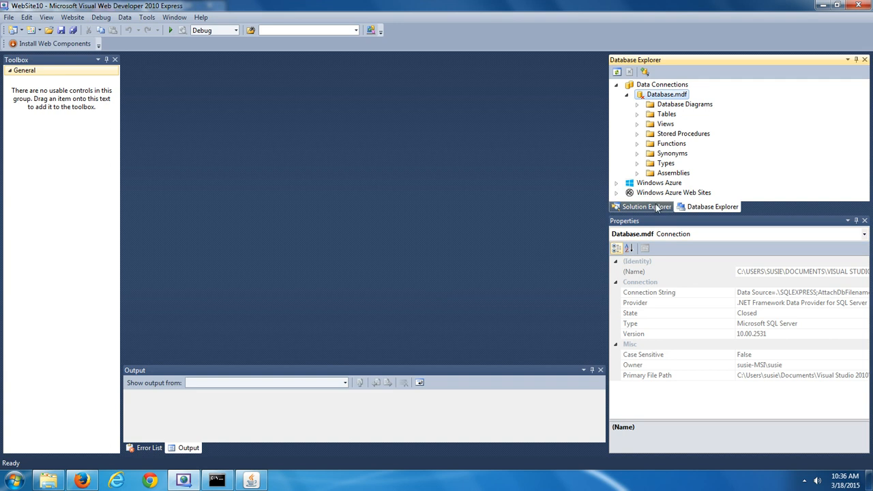
Find Database.mdf under App_Data, then show it in the Database Explorer connection tree
left_click(647, 207)
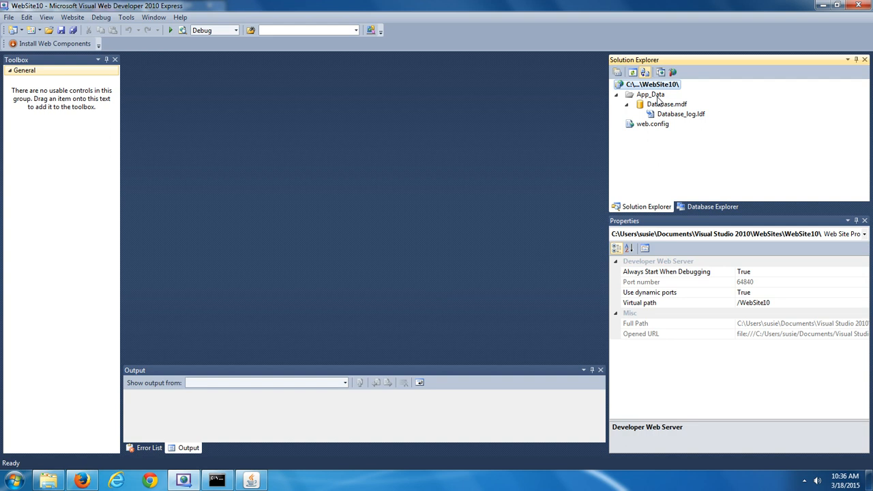
left_click(657, 97)
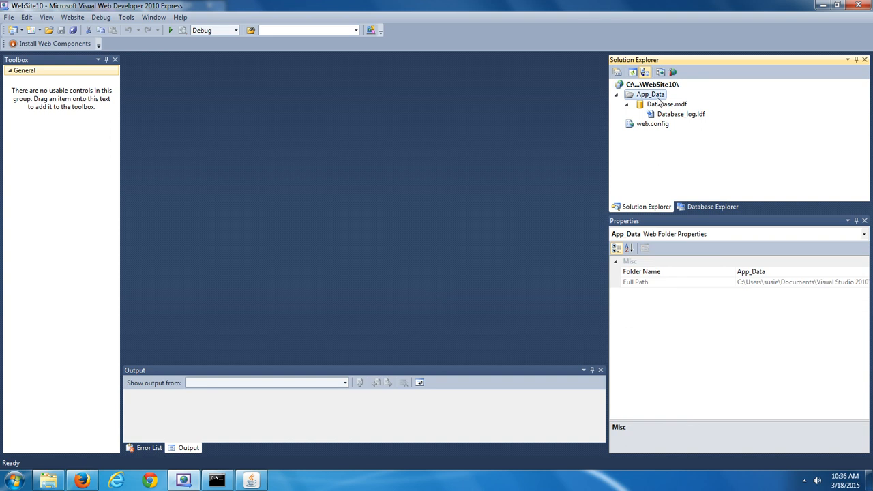
left_click(673, 105)
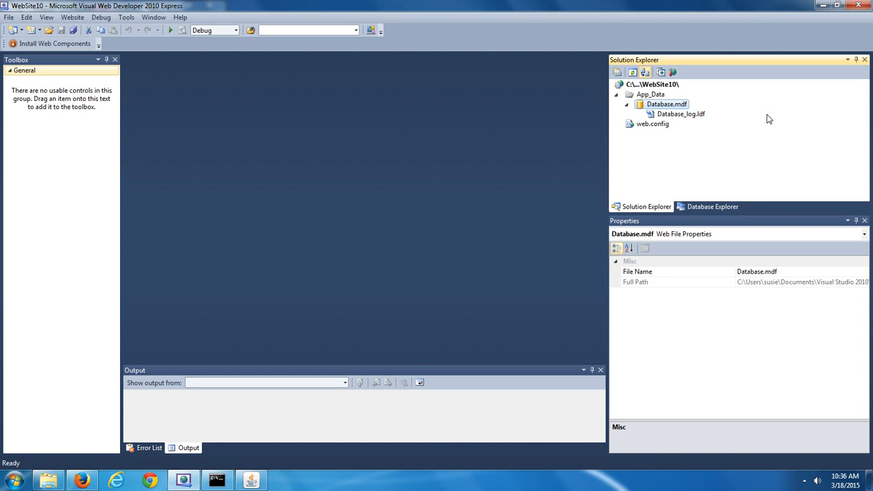
left_click(727, 207)
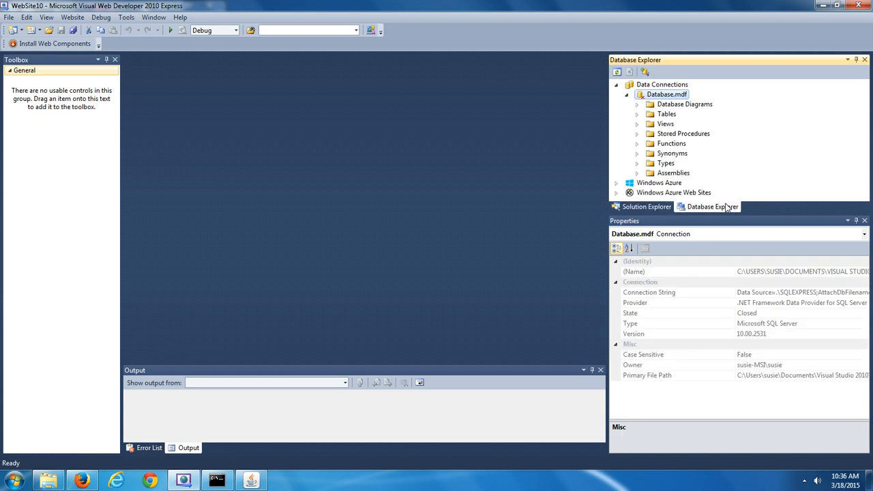
left_click(644, 207)
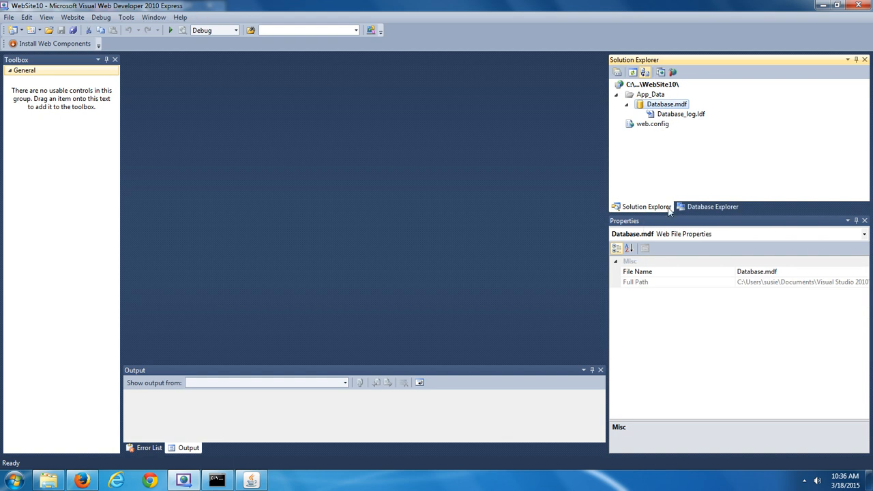
left_click(708, 208)
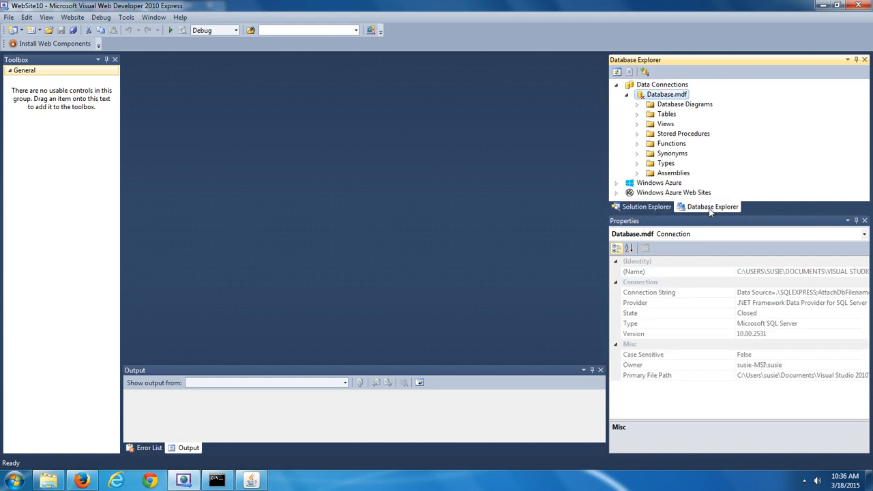
left_click(657, 208)
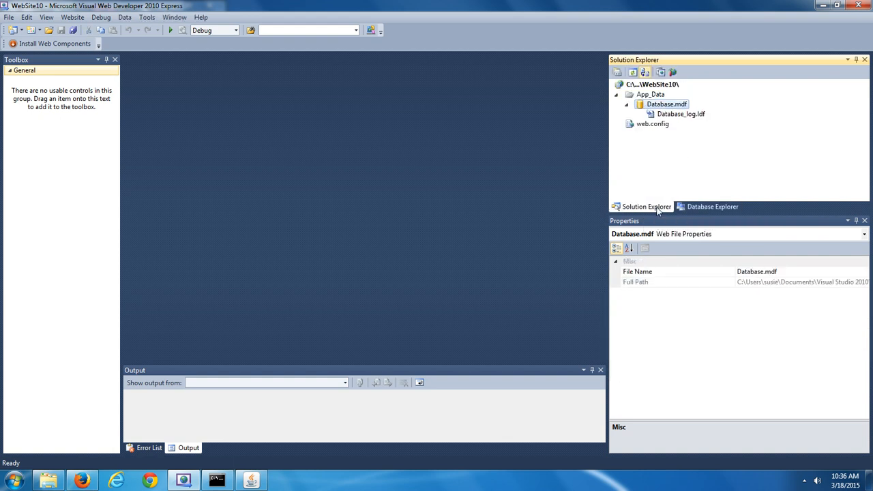
left_click(707, 208)
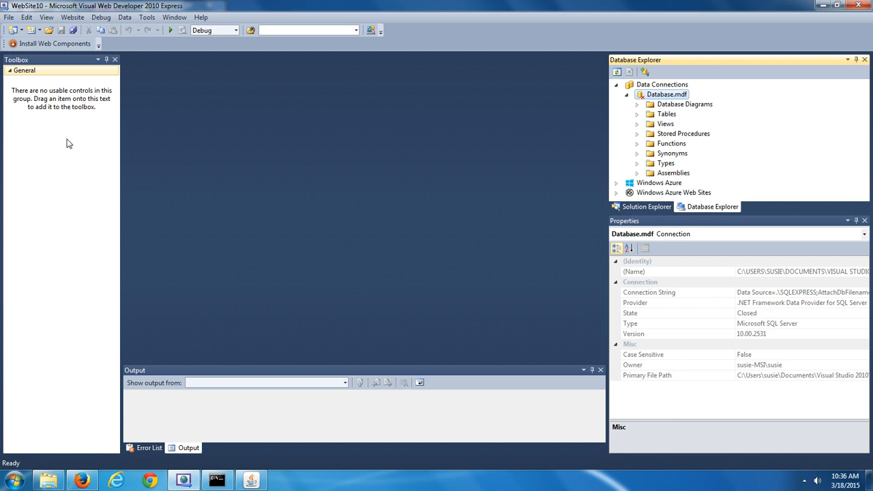
left_click(47, 19)
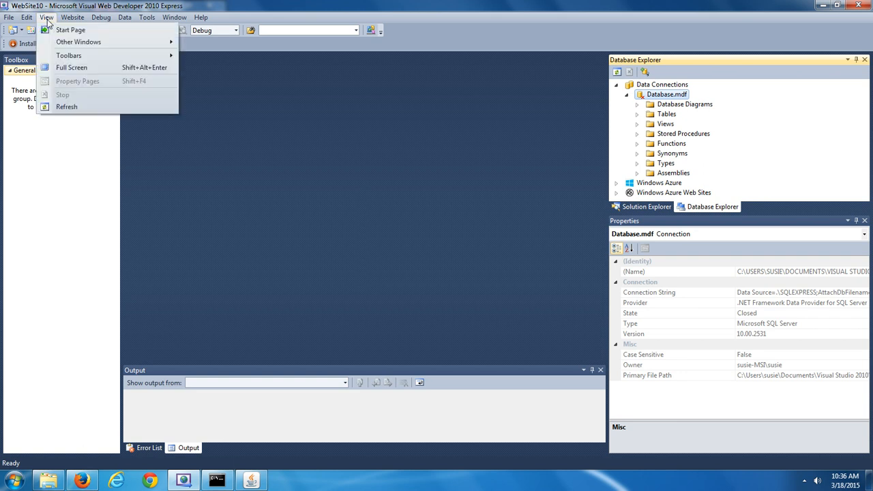
mouse_move(73, 45)
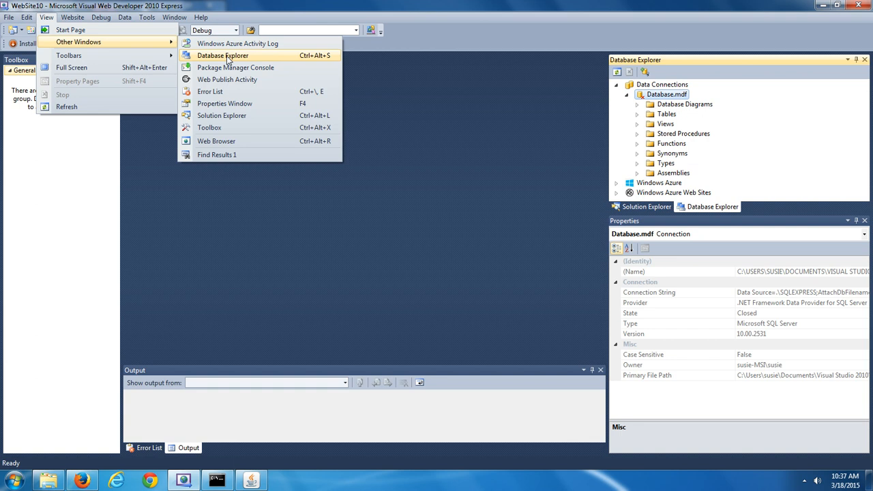
left_click(509, 5)
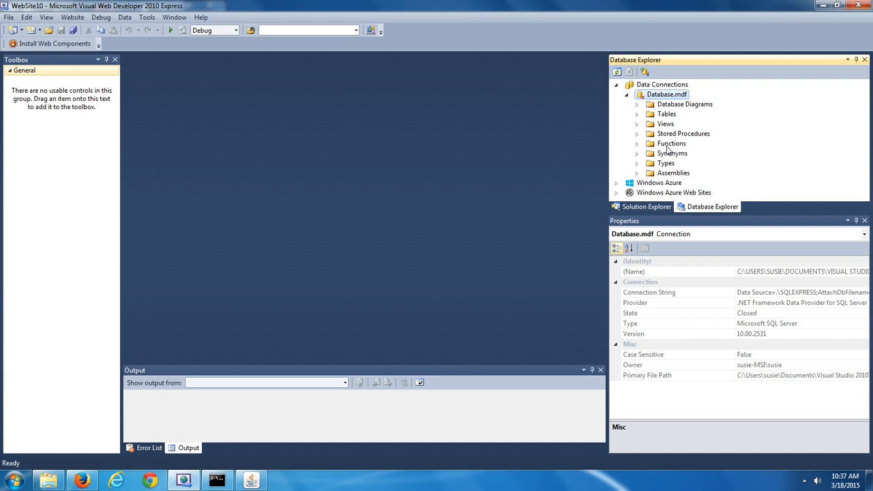
Expand Database.mdf's Tables folder and add a new table, Table1
left_click(637, 114)
left_click(667, 114)
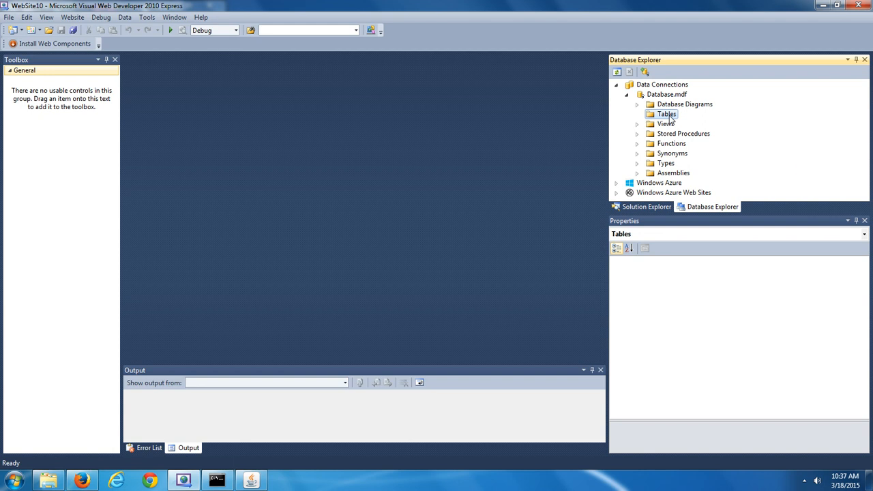
right_click(670, 119)
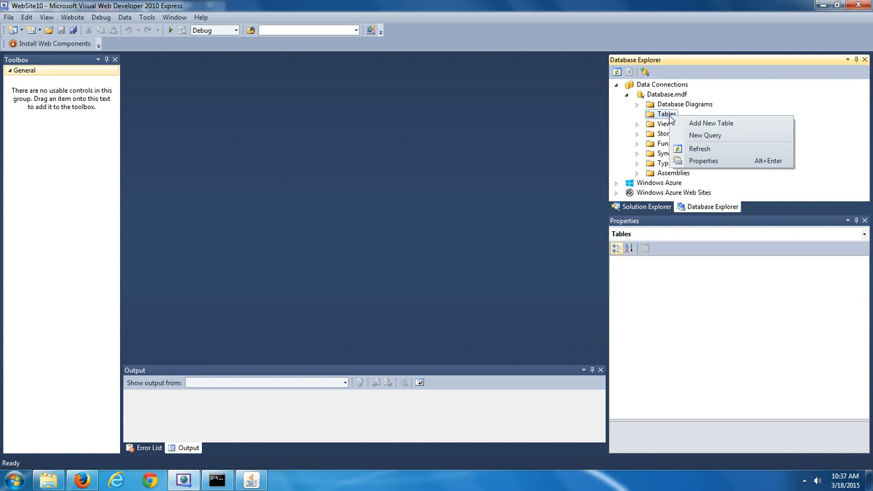
left_click(710, 124)
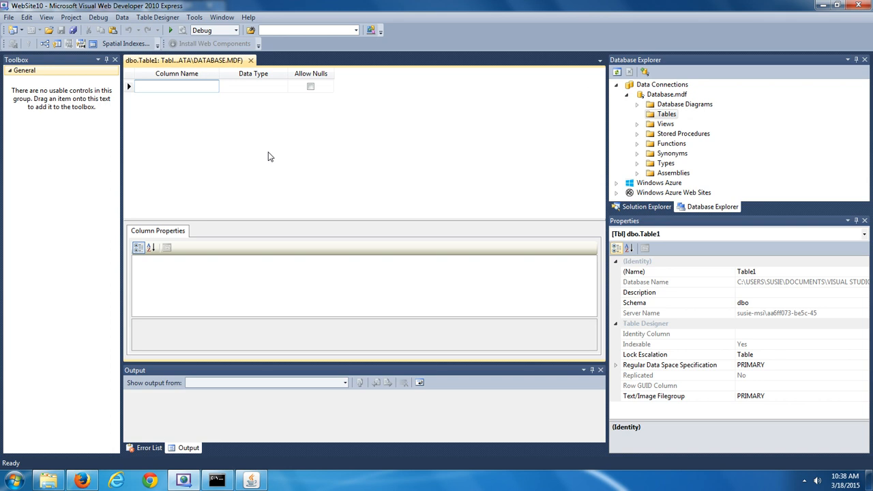
Enter columns ID, ContactReason, FirstName, LastName, ContactDate, Phone and Message, each nchar(10)
type("ID")
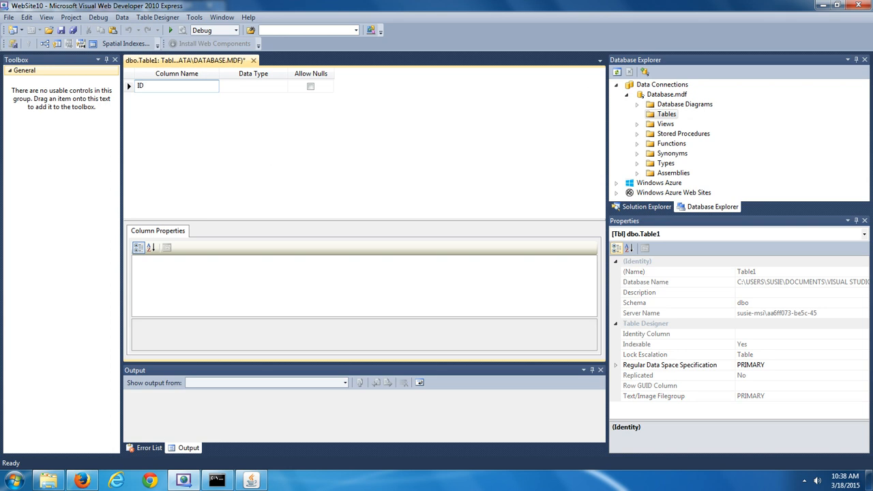
key("Return")
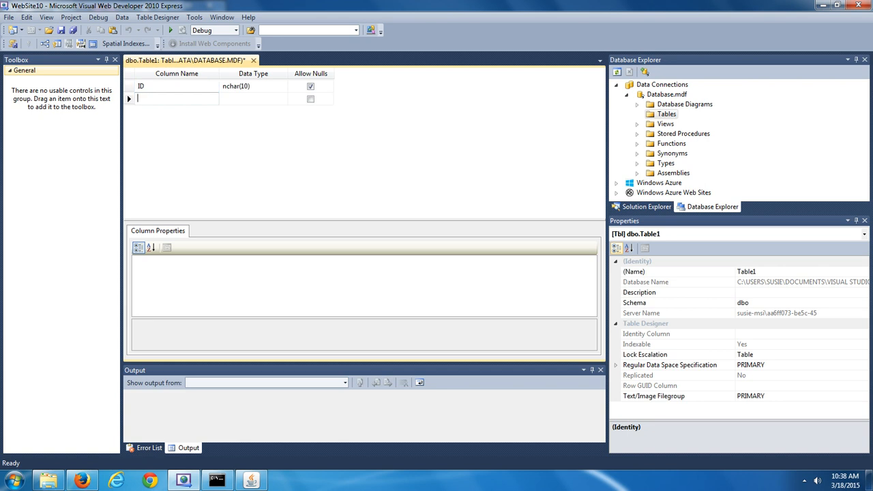
type("Contact")
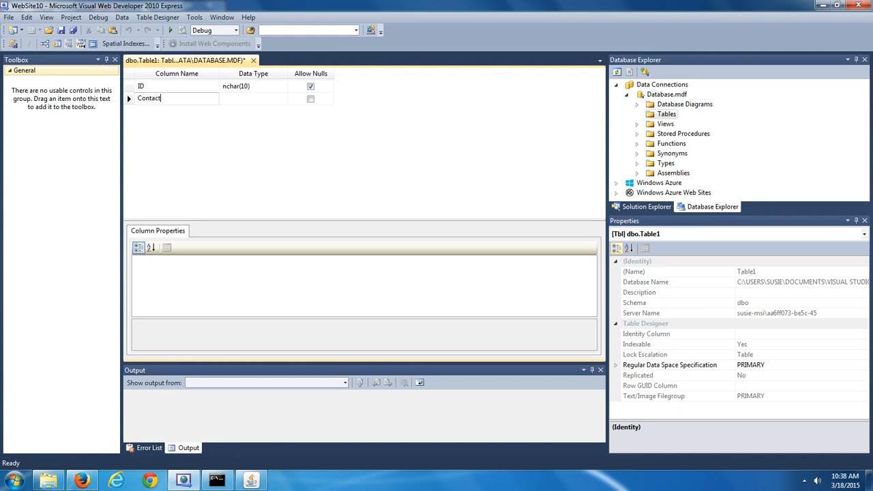
type("Reason")
key("Return")
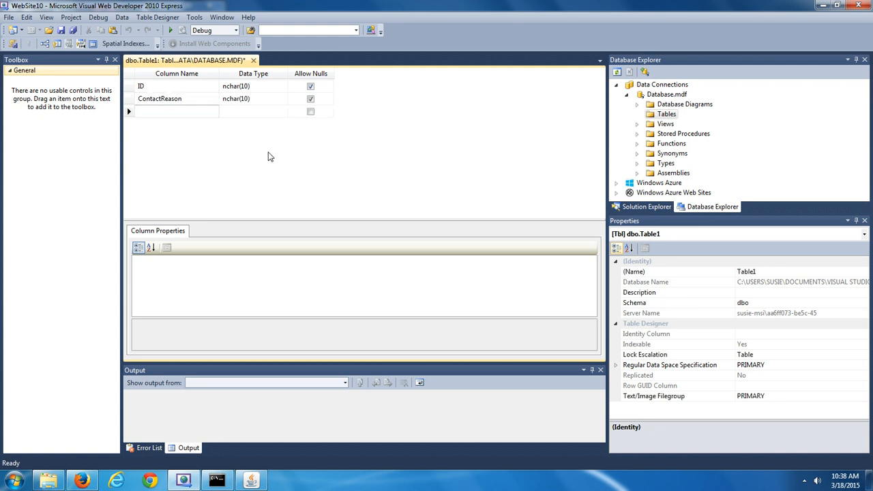
type("Firt")
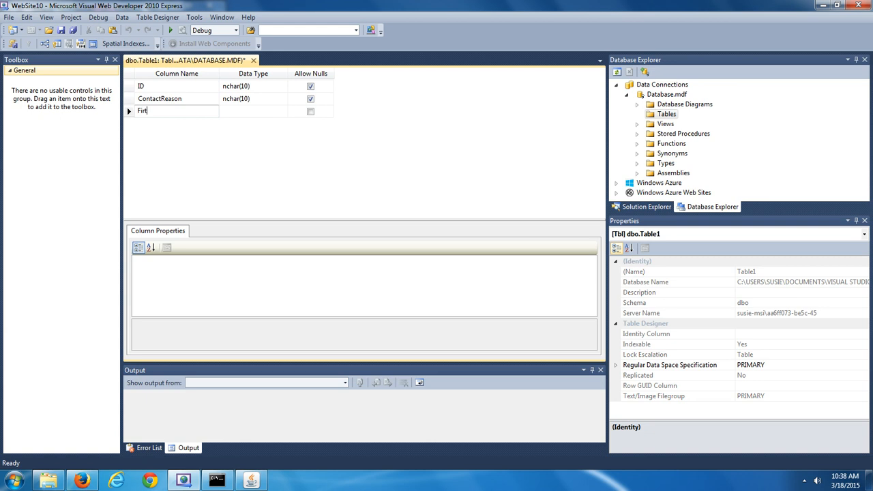
key("BackSpace")
type("stName")
key("Return")
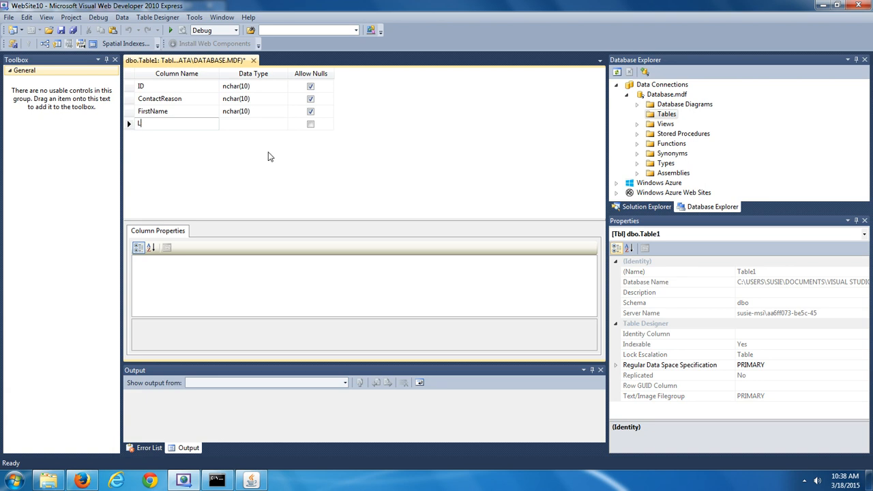
type("LastName")
key("Return")
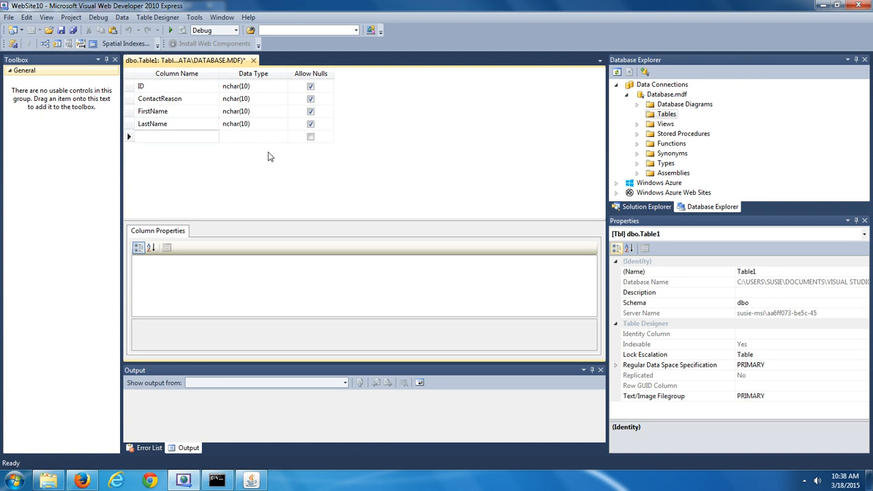
type("ContactDa")
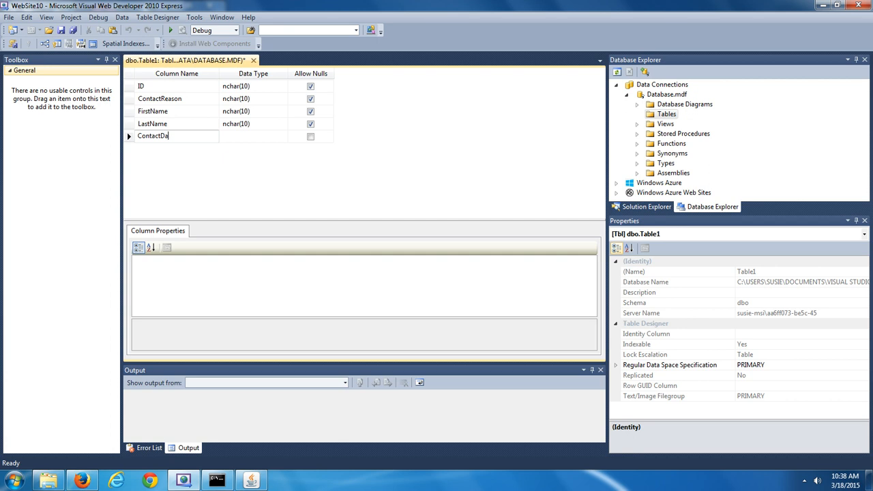
type("te")
key("Return")
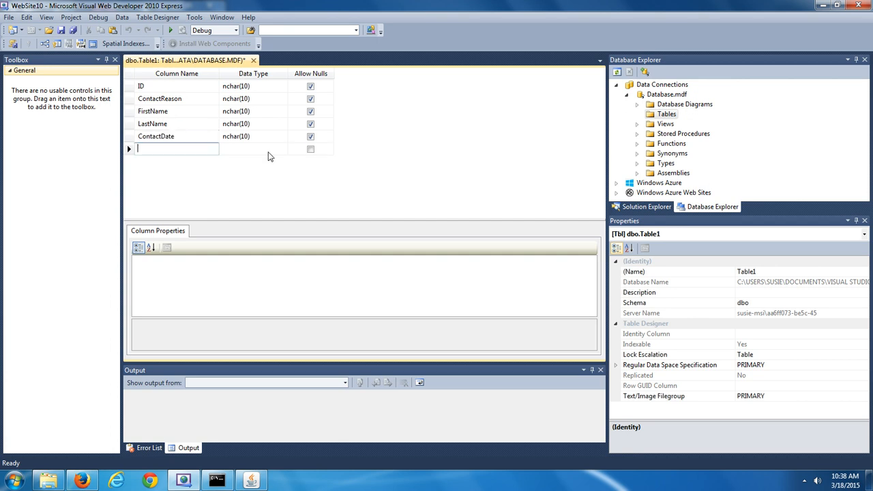
type("Phone")
key("Return")
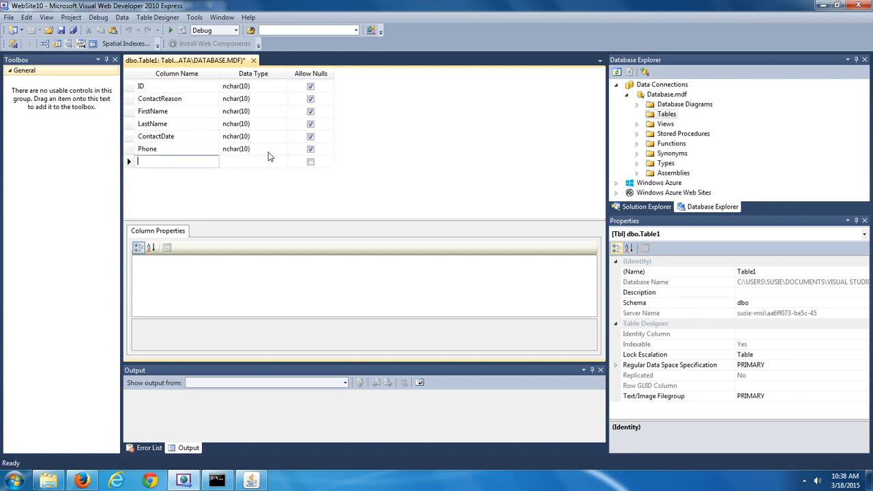
type("Message")
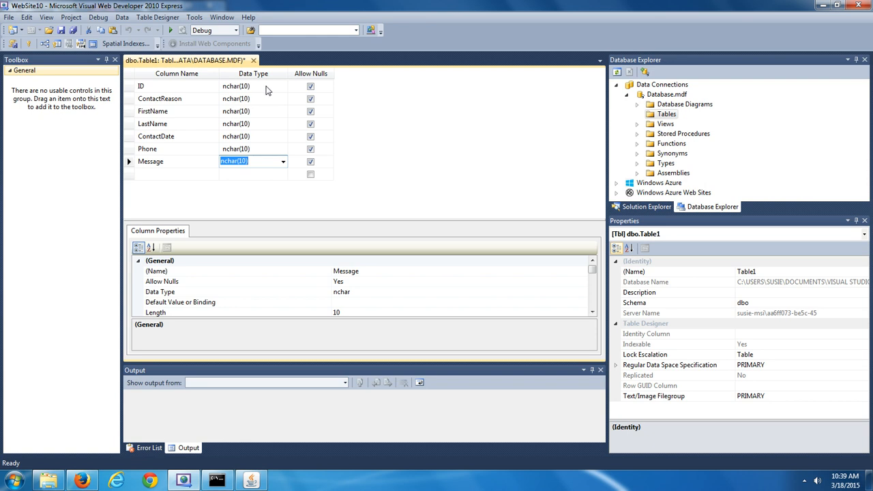
Change the ID column's data type from nchar(10) to int
left_click(266, 87)
left_click(283, 87)
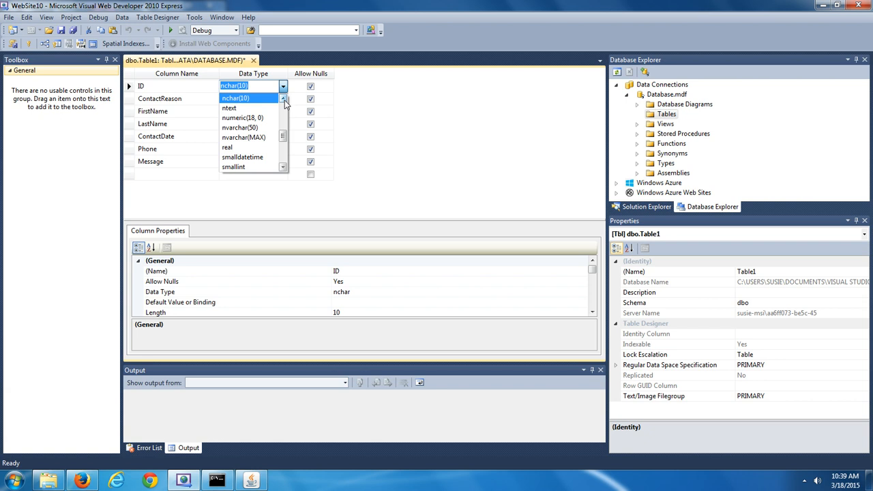
left_click(283, 99)
left_click(283, 100)
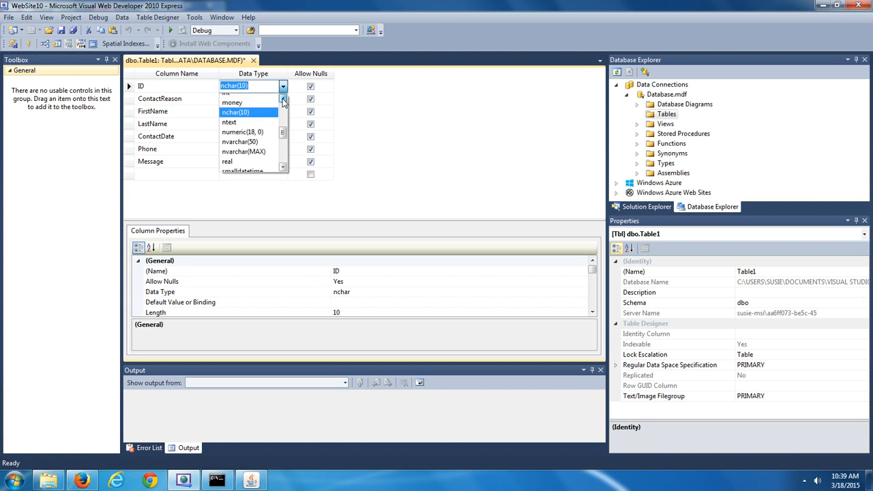
left_click(284, 99)
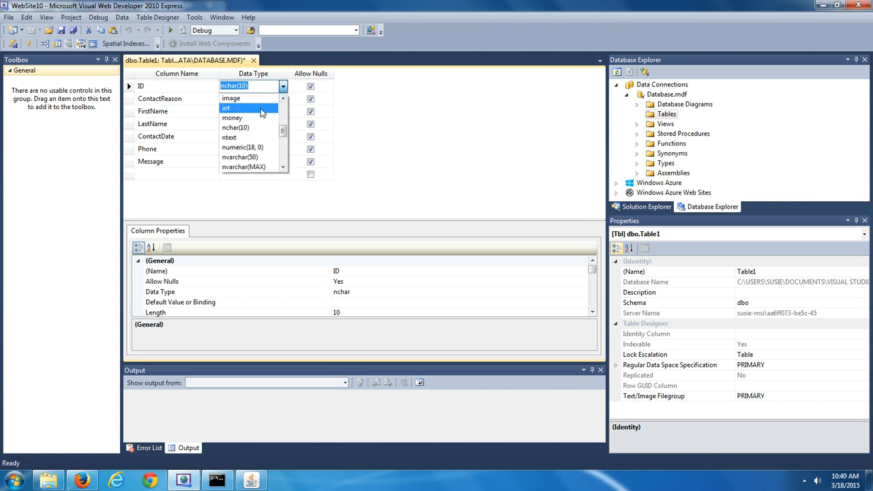
left_click(260, 110)
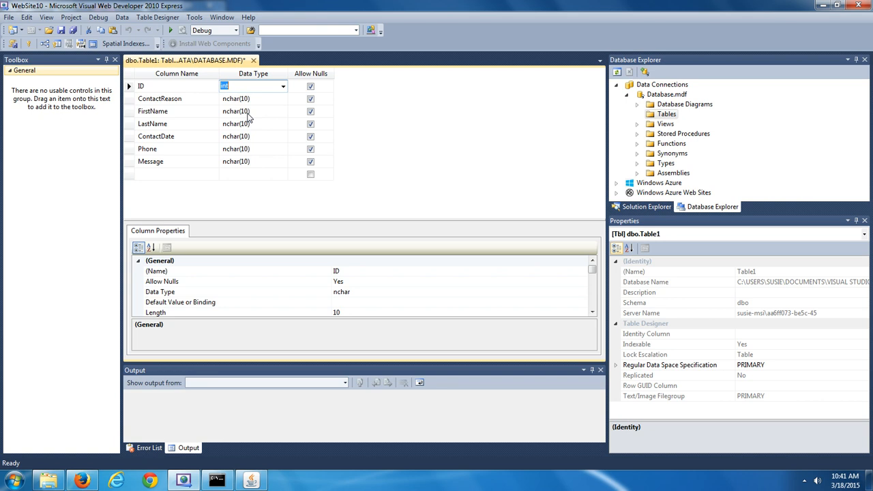
Change FirstName's data type to nchar(25)
left_click(248, 113)
left_click(247, 113)
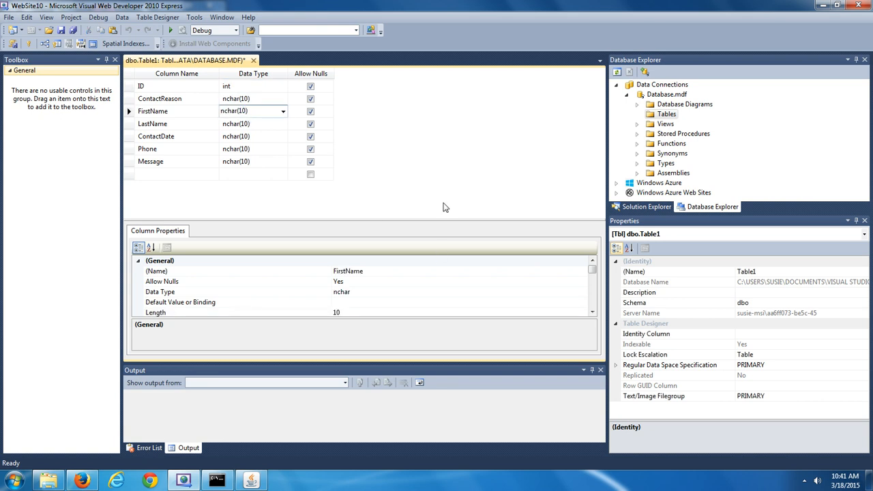
key("BackSpace")
key("BackSpace")
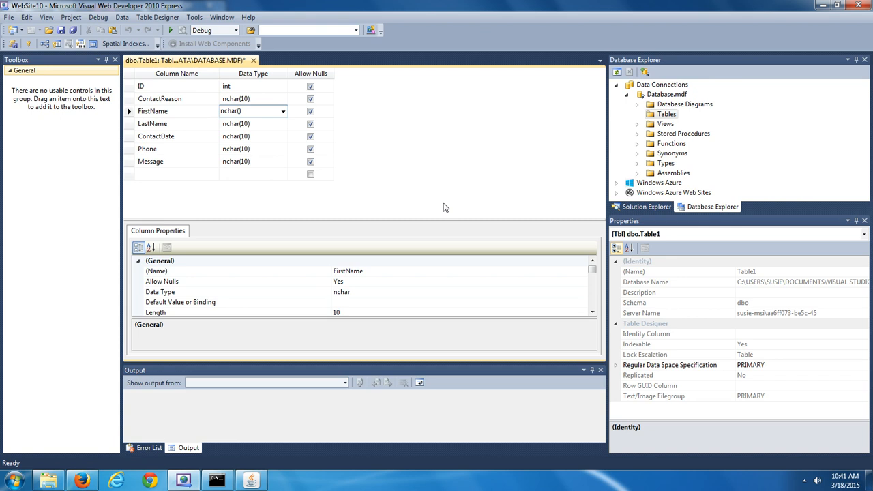
type("25")
key("BackSpace")
key("BackSpace")
type("10")
key("BackSpace")
key("BackSpace")
type("25")
Change LastName's data type to nchar(25) as well
left_click(250, 123)
left_click(245, 123)
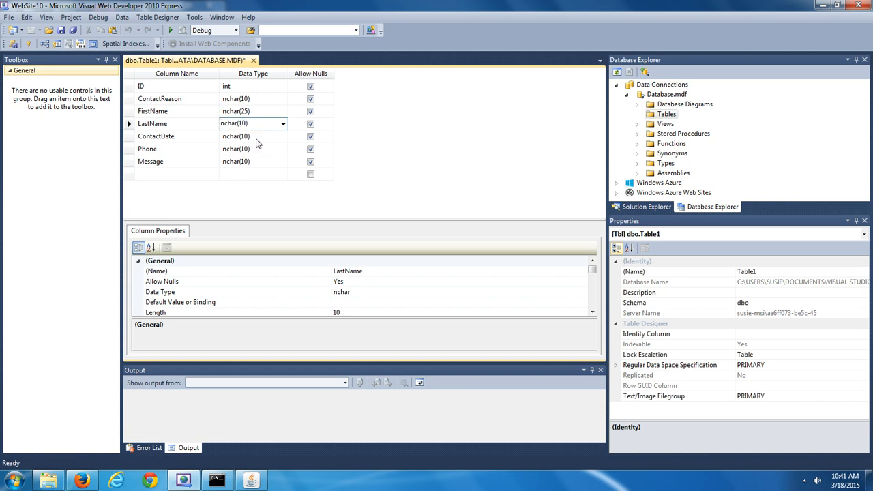
key("BackSpace")
key("BackSpace")
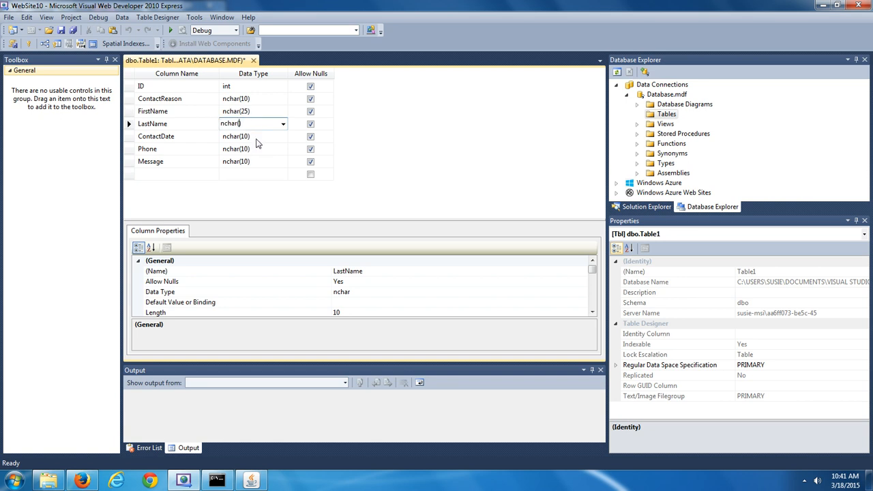
type("25")
left_click(282, 140)
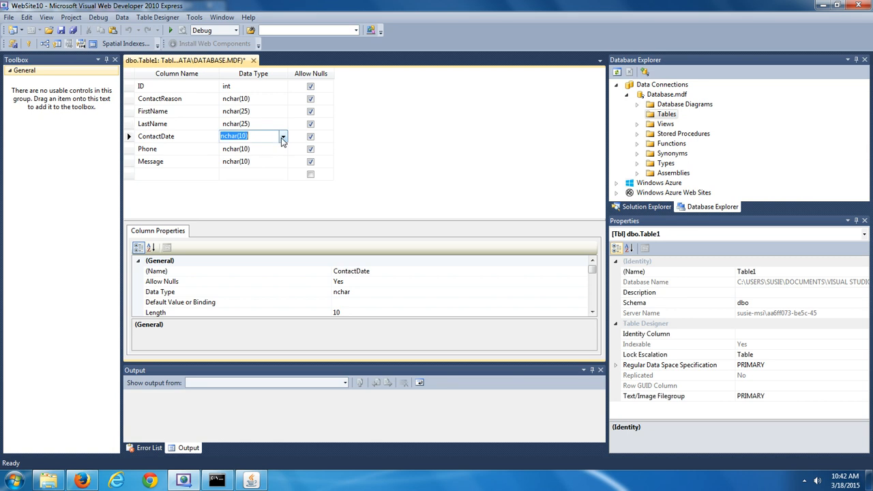
left_click(283, 137)
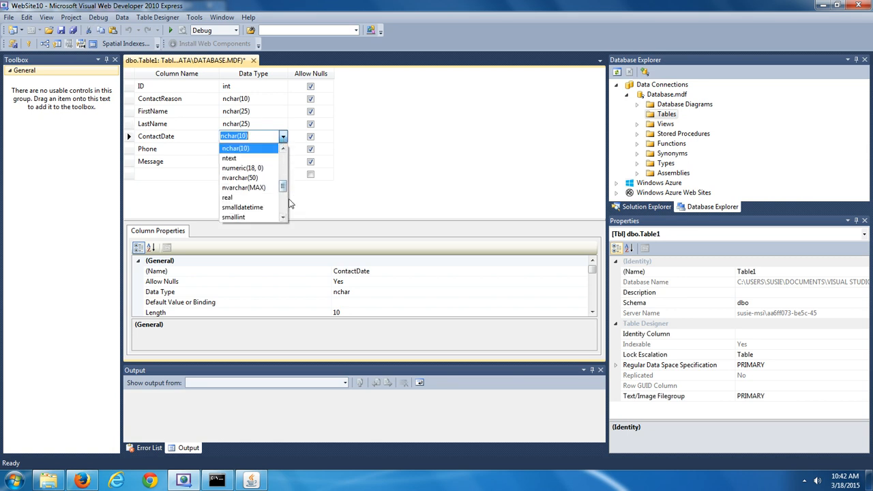
Scroll up the ContactDate type list and pick date
left_click(283, 150)
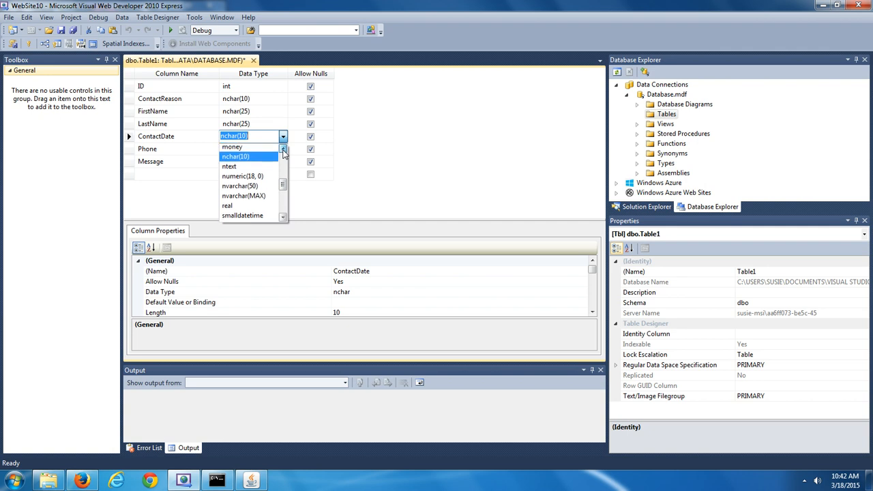
left_click(283, 150)
left_click(283, 150)
left_click(283, 150)
left_click(283, 150)
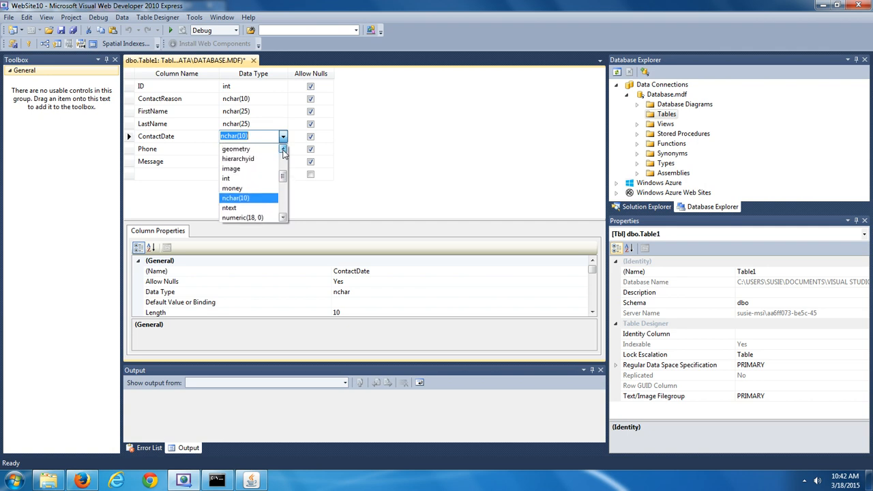
left_click(283, 150)
left_click(283, 150)
left_click(283, 149)
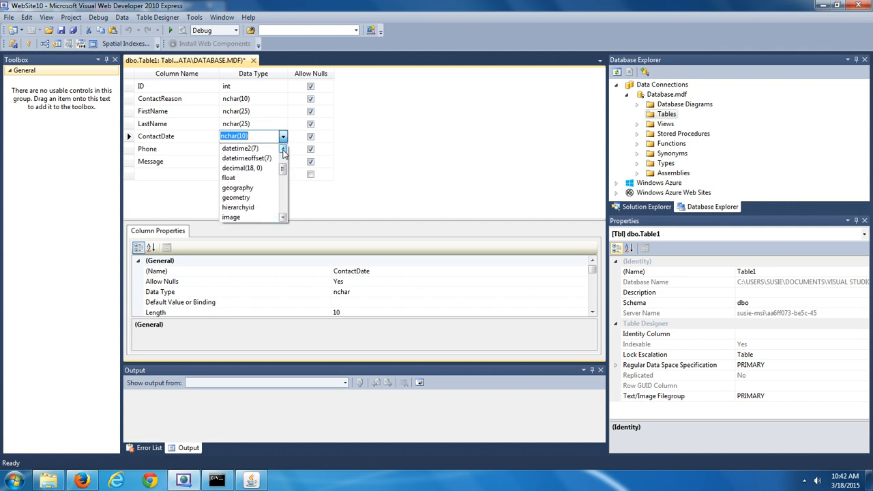
left_click(283, 149)
left_click(283, 150)
left_click(283, 149)
left_click(283, 150)
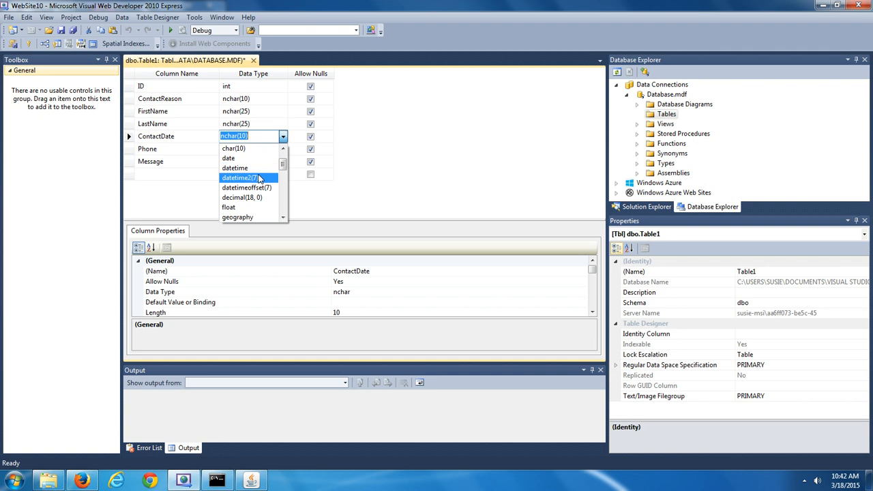
left_click(250, 158)
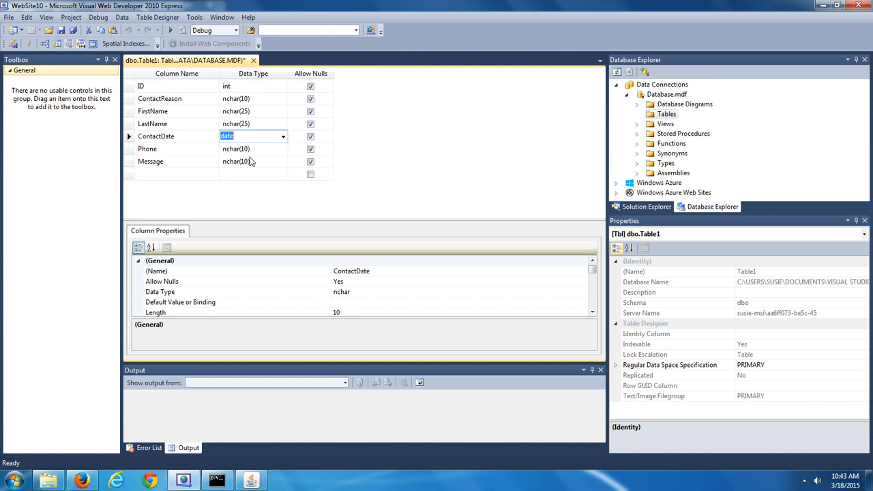
Change Phone's data type to nchar(12)
left_click(247, 149)
left_click(246, 148)
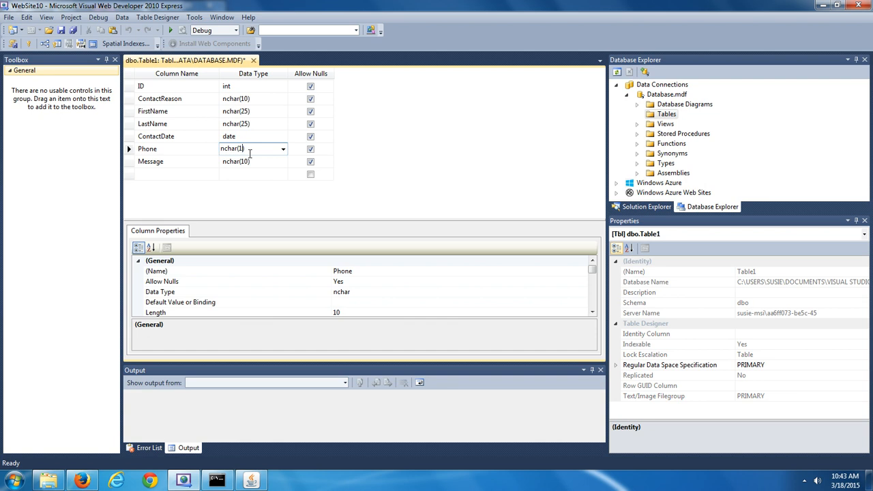
key("BackSpace")
type("2")
Set the Message column's data type to ntext
left_click(281, 163)
left_click(283, 162)
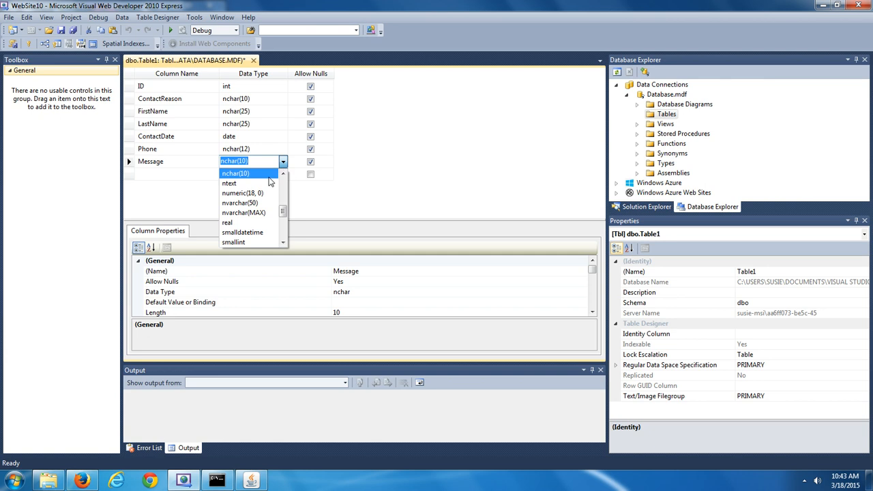
left_click(243, 184)
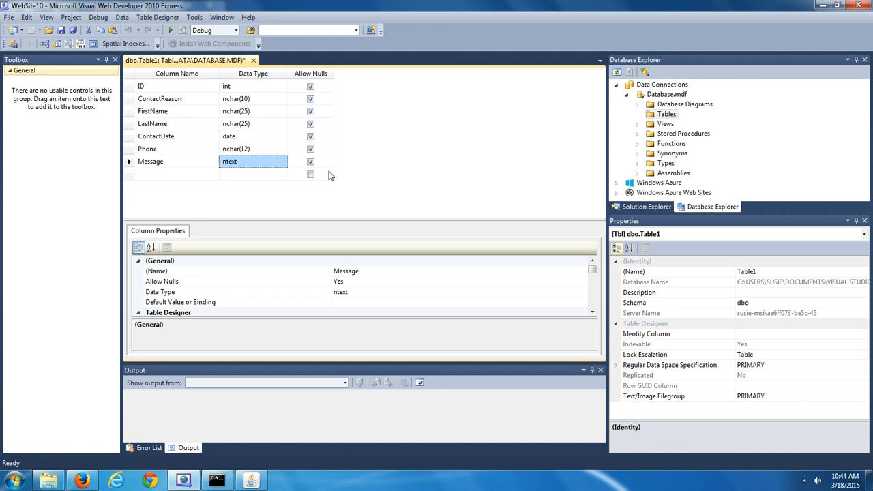
Uncheck Allow Nulls for ID, ContactReason, FirstName, LastName, ContactDate and Message, leaving Phone nullable
left_click(310, 87)
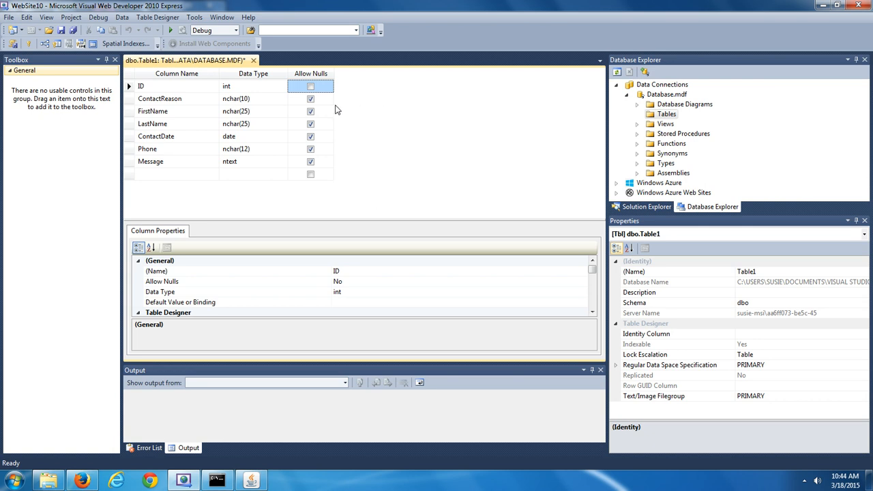
left_click(311, 101)
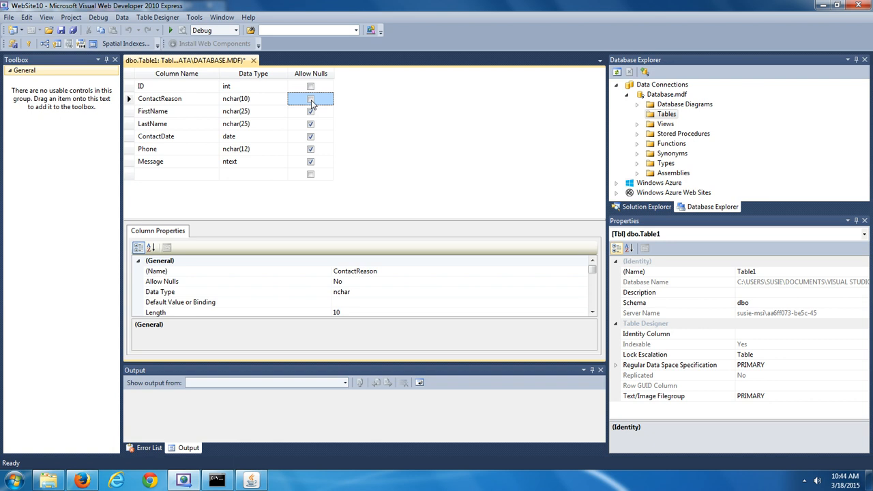
left_click(311, 113)
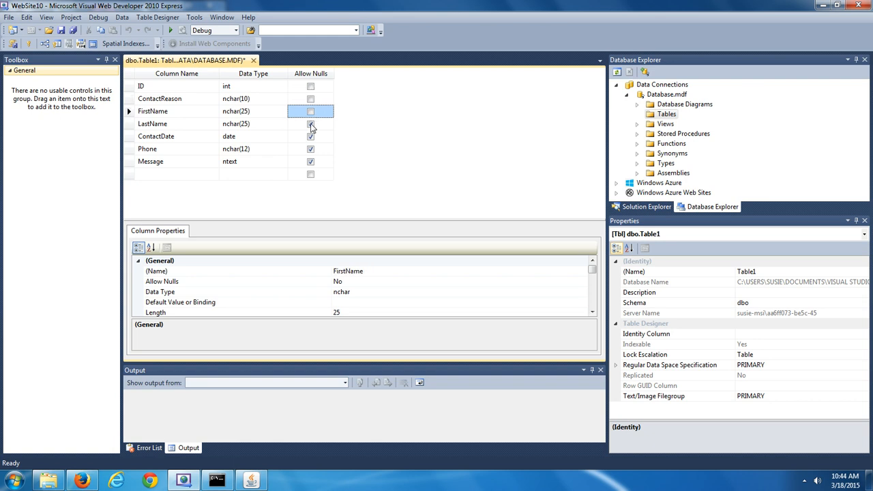
left_click(311, 127)
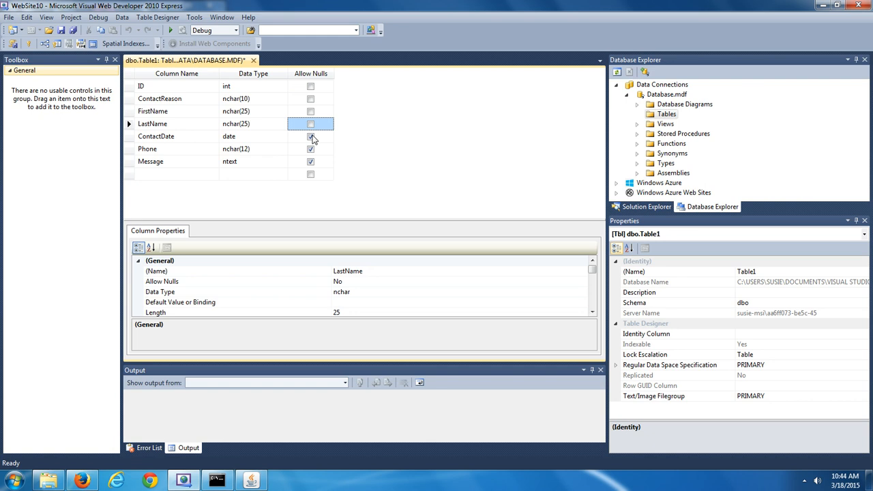
left_click(312, 138)
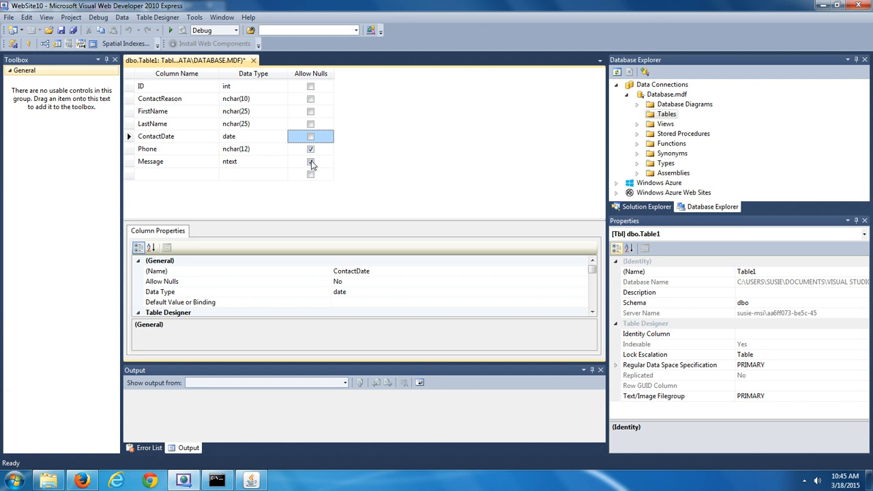
left_click(311, 162)
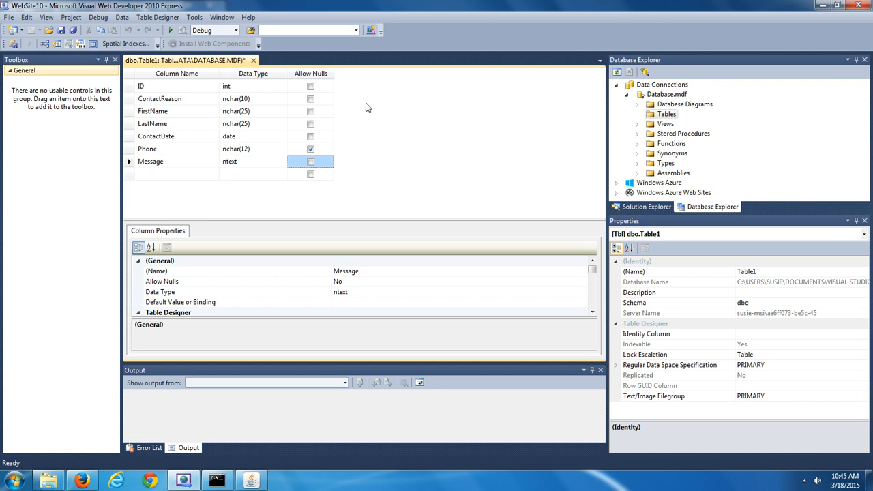
Select the ID row and set it as Table1's primary key
left_click(171, 88)
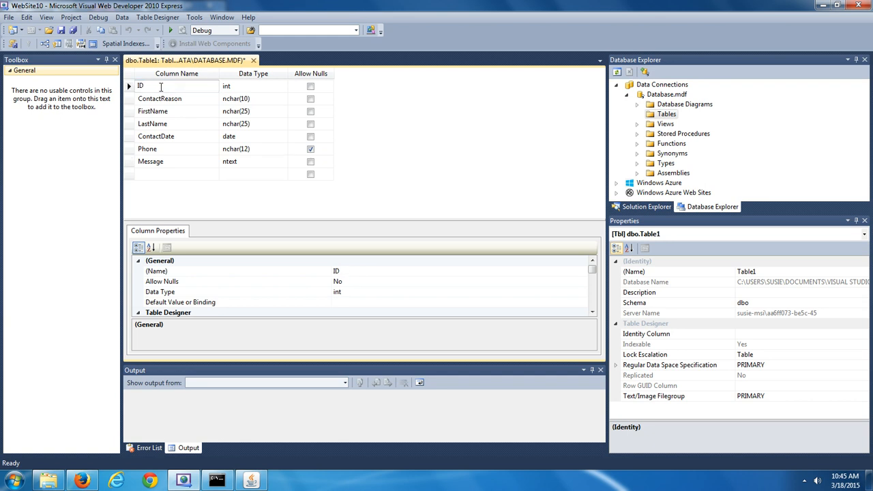
left_click(129, 88)
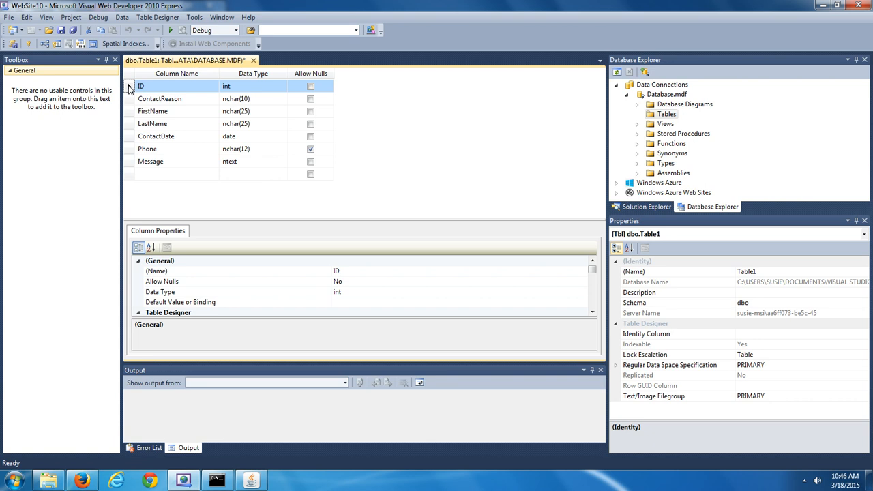
right_click(130, 89)
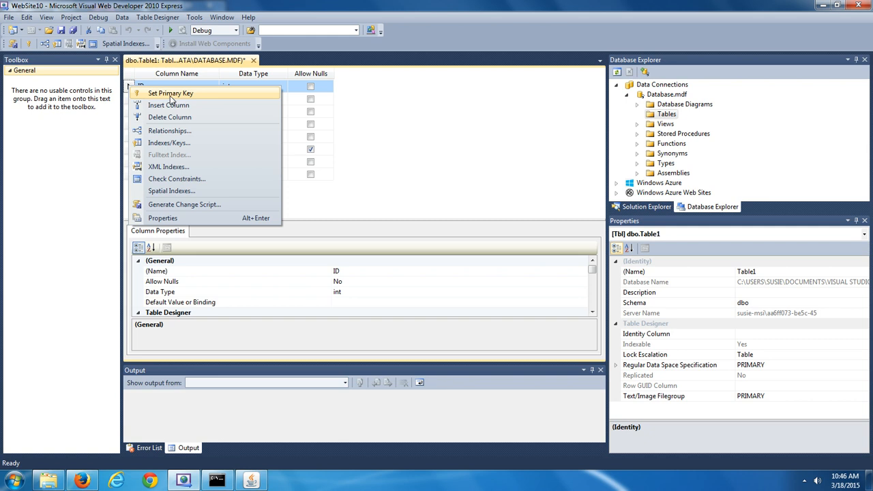
left_click(385, 97)
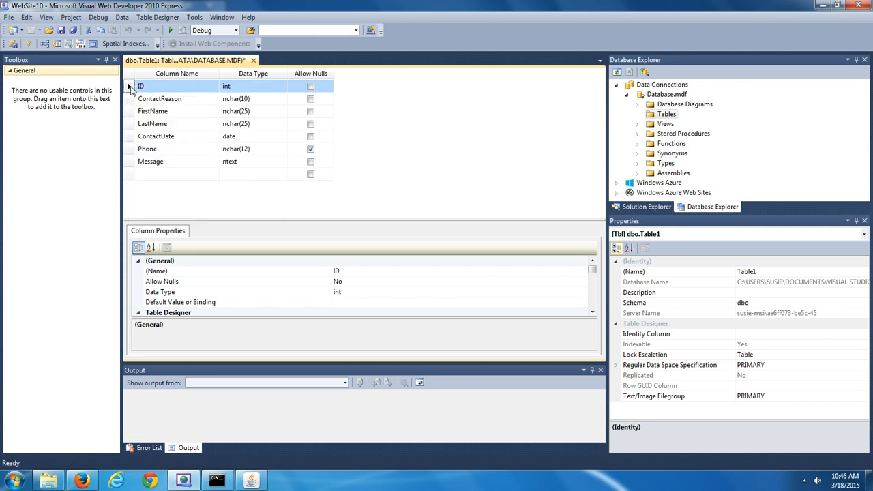
right_click(130, 89)
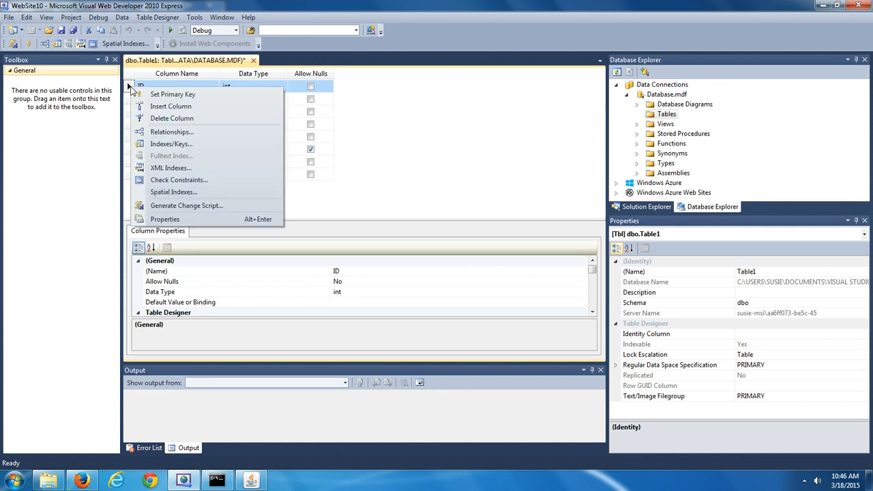
left_click(162, 95)
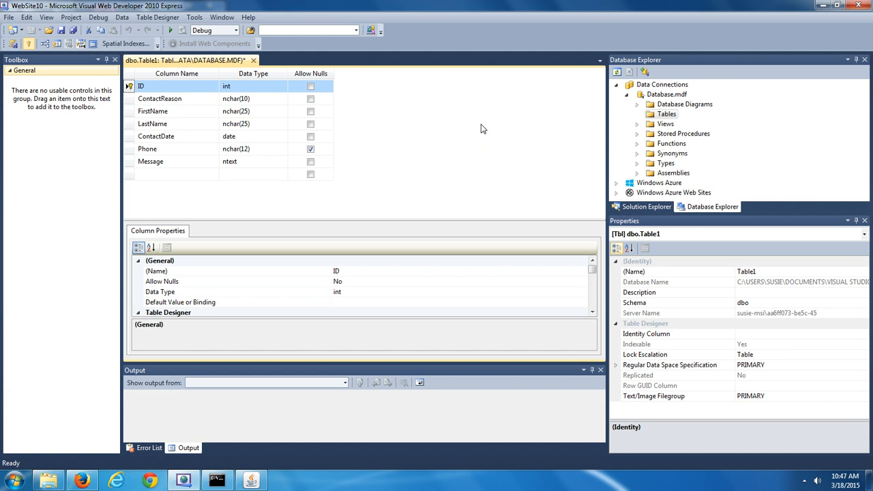
Save the table design under the name 'Contact'
left_click(60, 31)
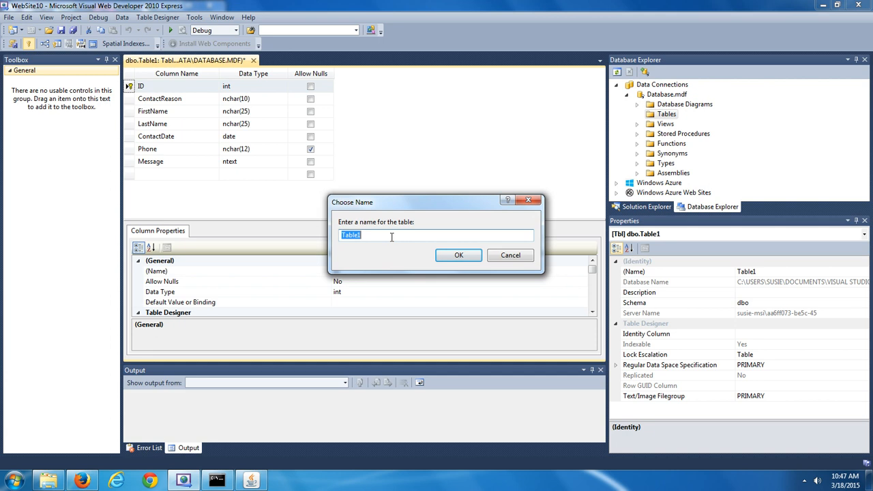
type("Contact")
left_click(465, 258)
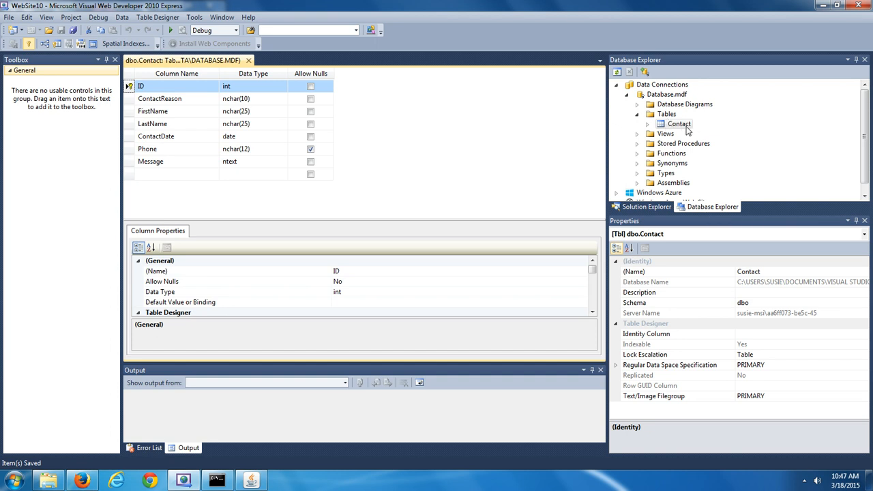
left_click(639, 117)
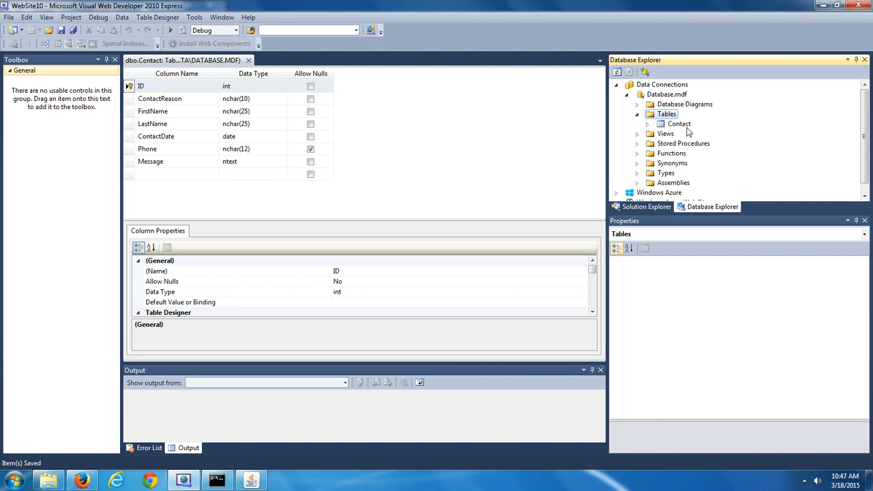
left_click(648, 125)
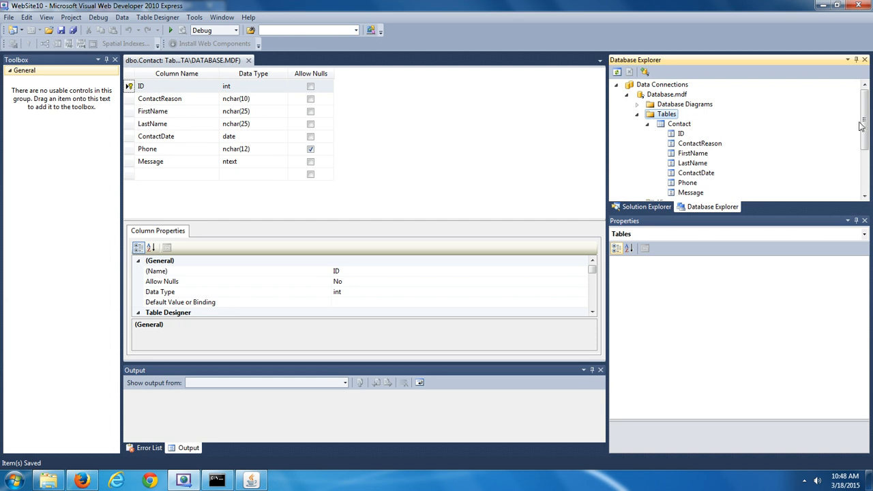
left_click_drag(865, 121, 867, 129)
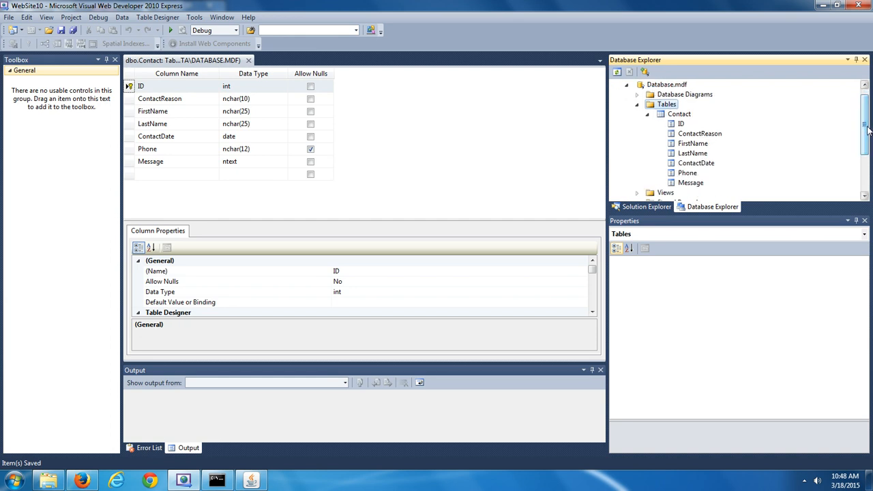
left_click(686, 116)
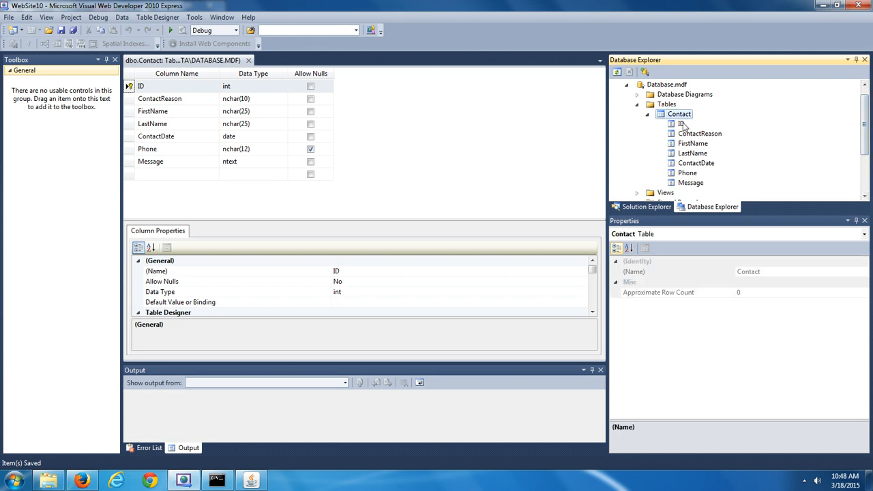
left_click(682, 125)
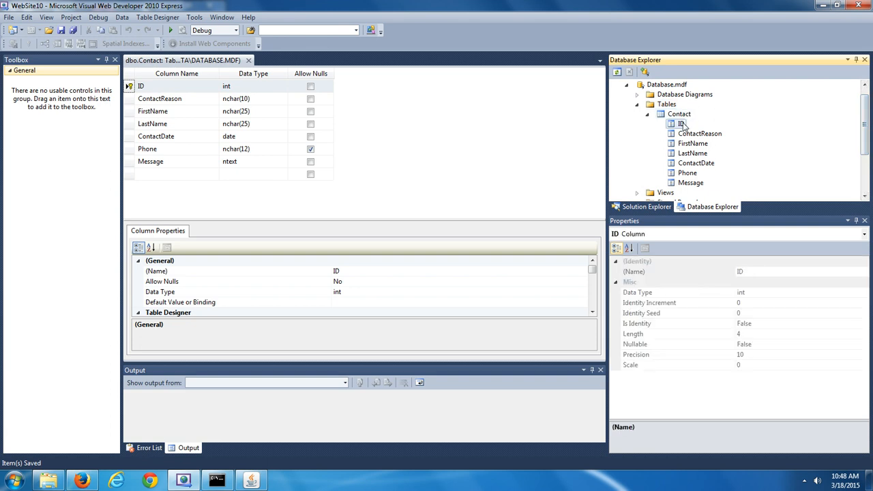
left_click(688, 135)
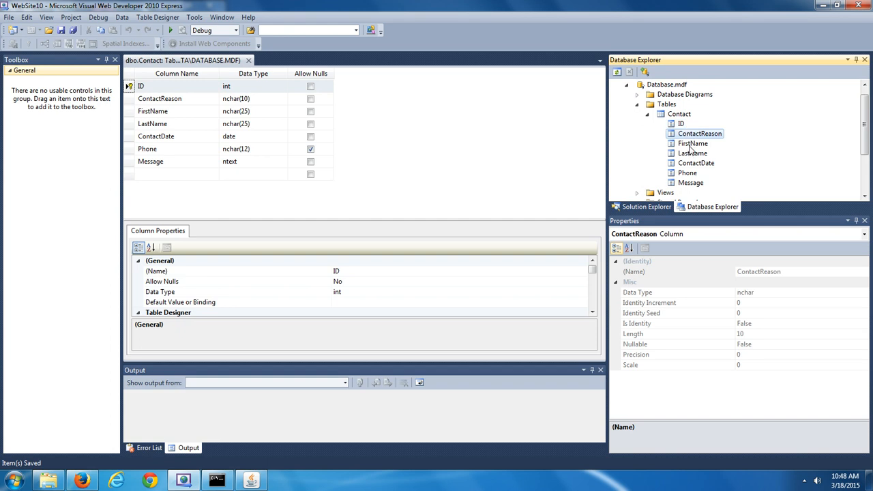
left_click(691, 146)
left_click(693, 155)
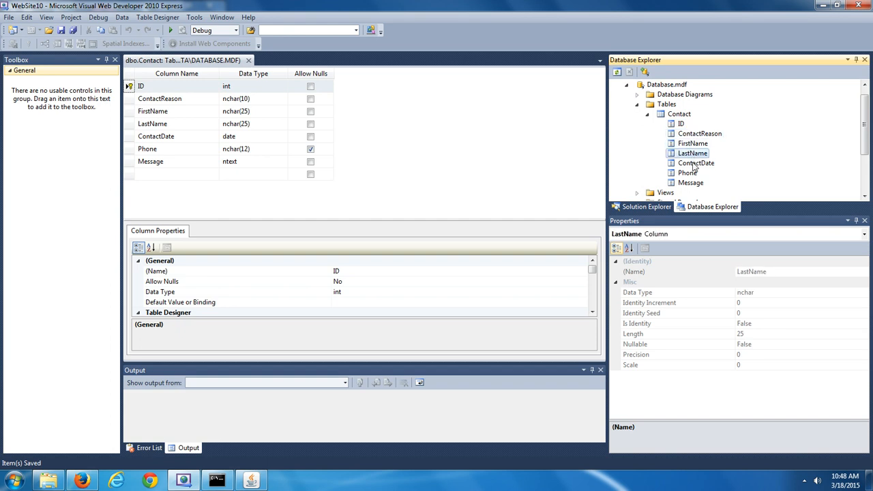
left_click(695, 165)
left_click(689, 174)
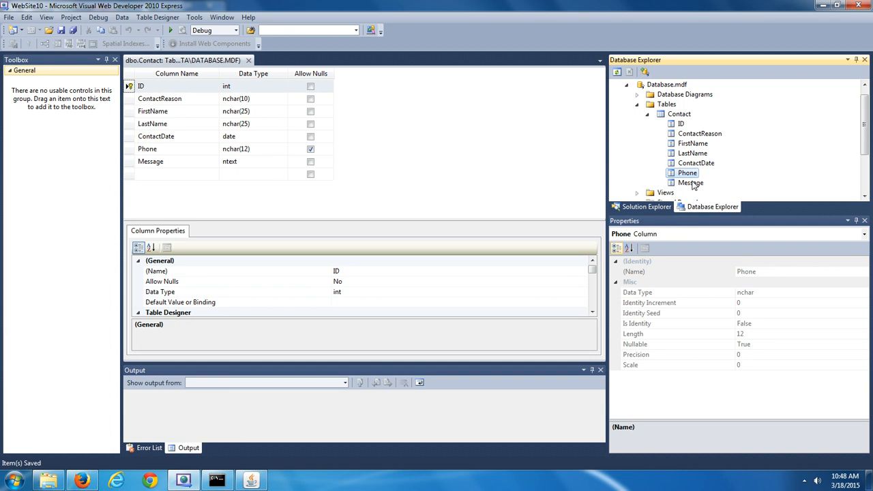
left_click(693, 184)
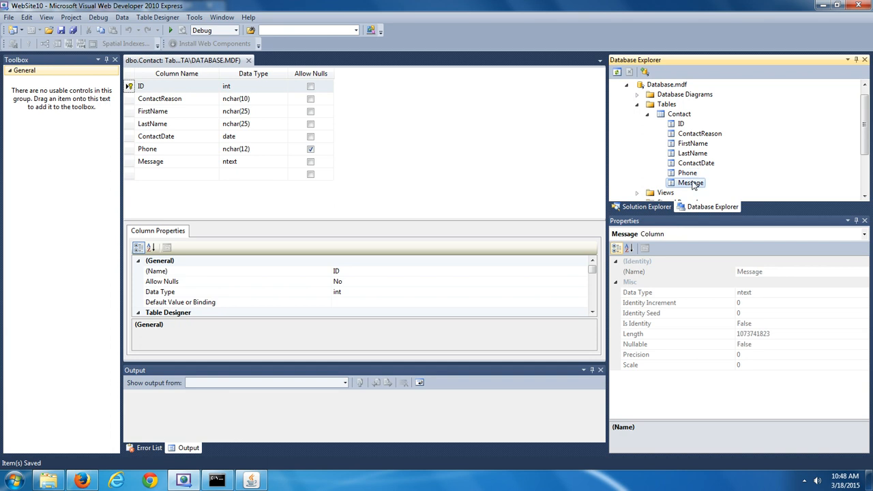
key("Up")
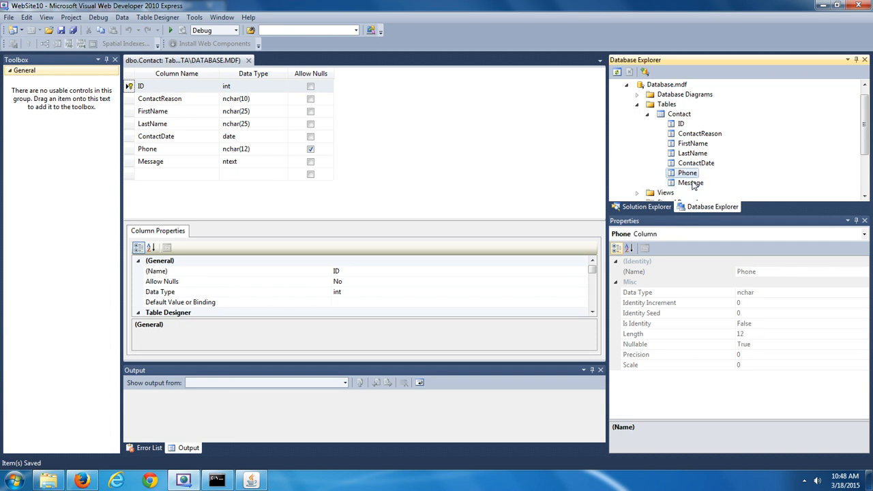
key("Up")
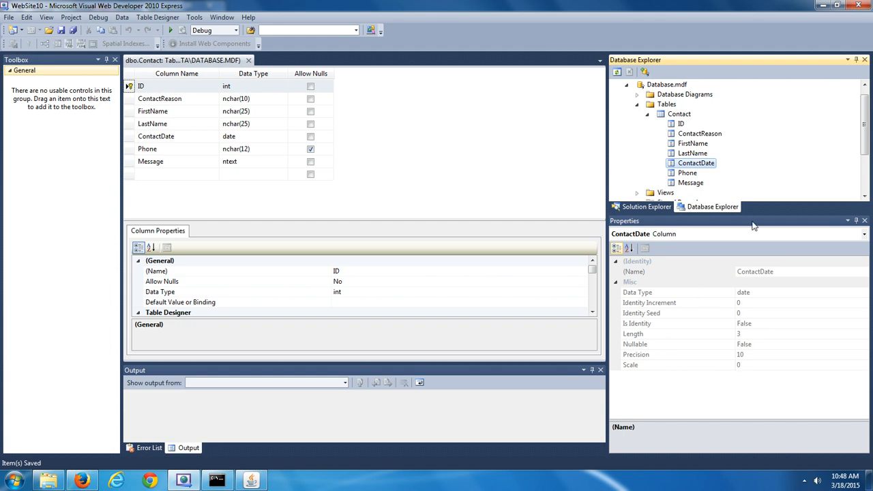
key("Up")
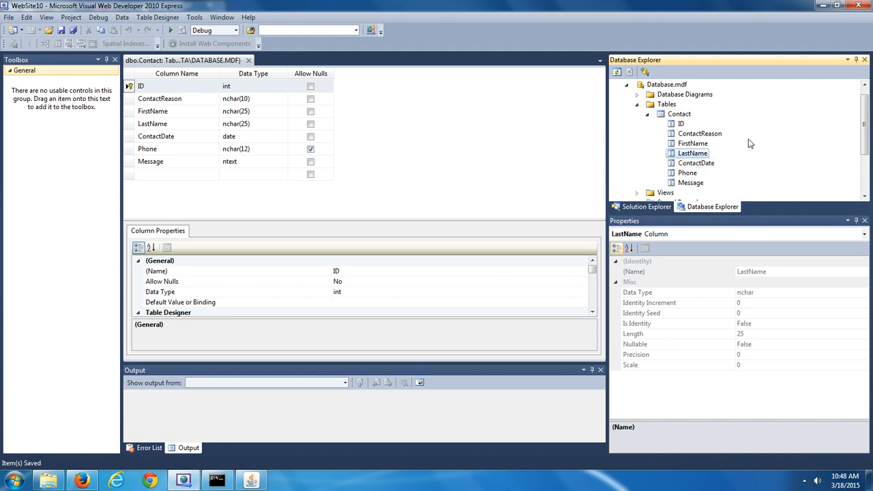
key("Up")
key("Up")
key("Up")
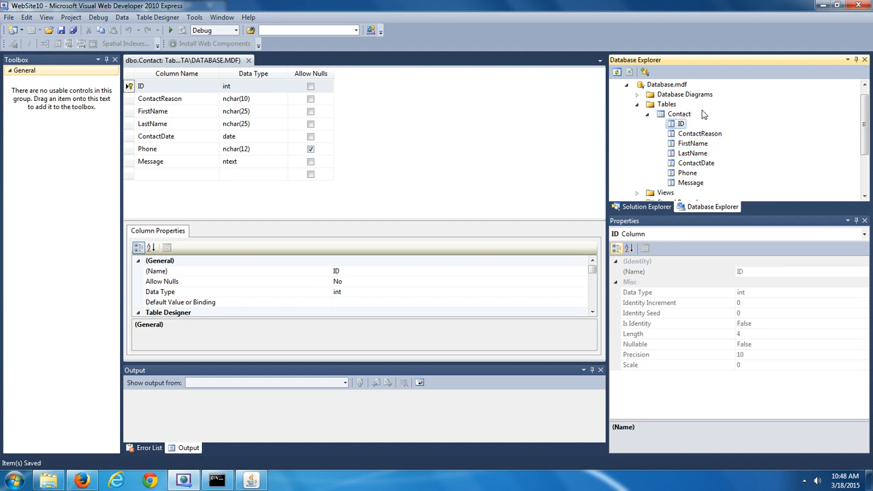
left_click(670, 104)
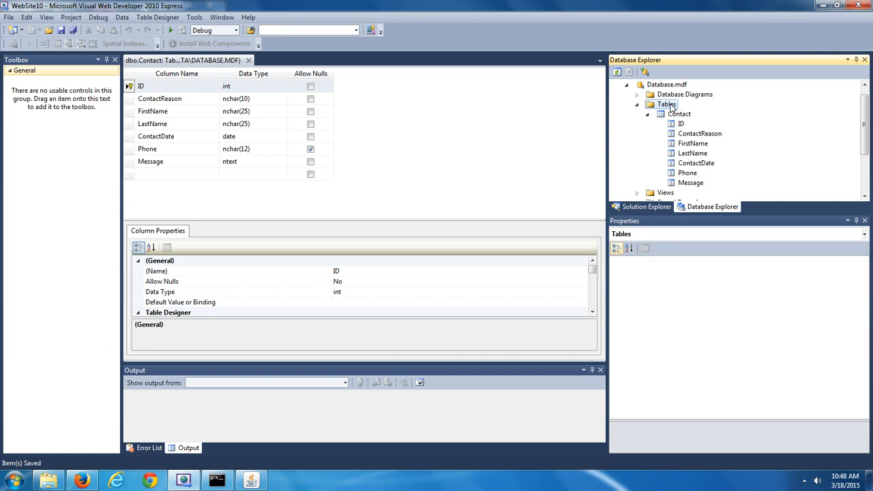
right_click(672, 107)
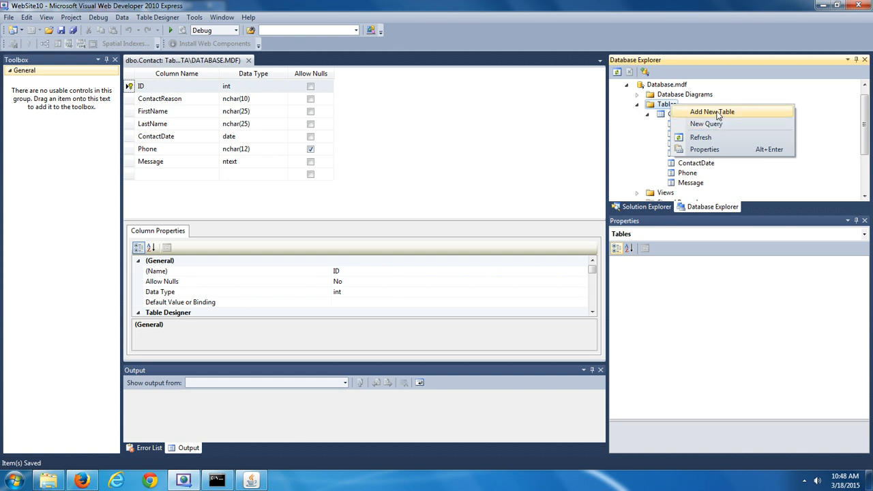
left_click(697, 6)
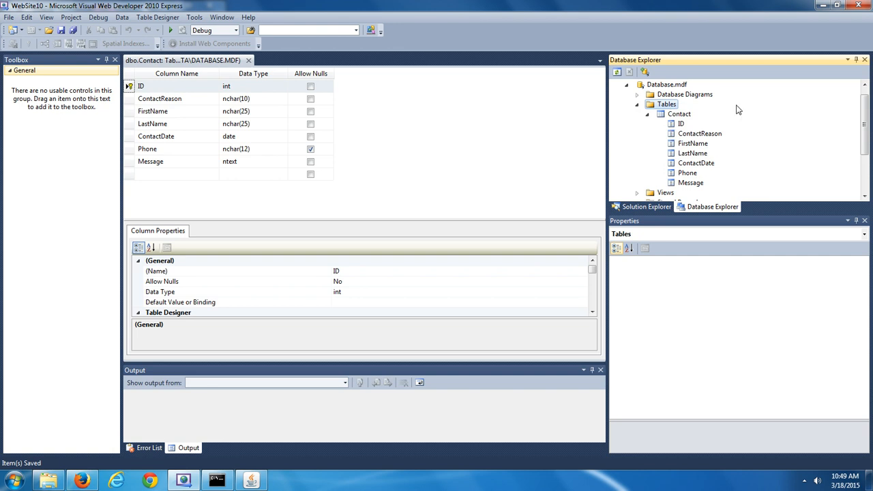
left_click(684, 116)
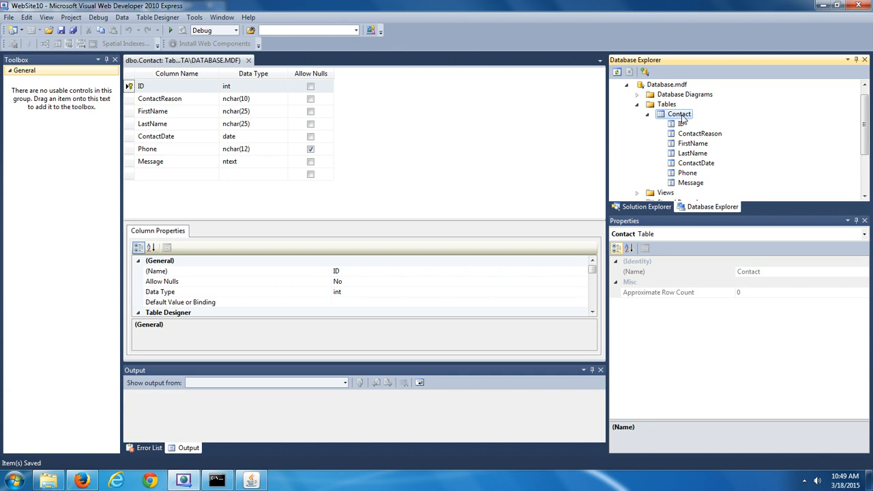
Show the Contact table's data from Database Explorer, opening an empty grid
right_click(682, 118)
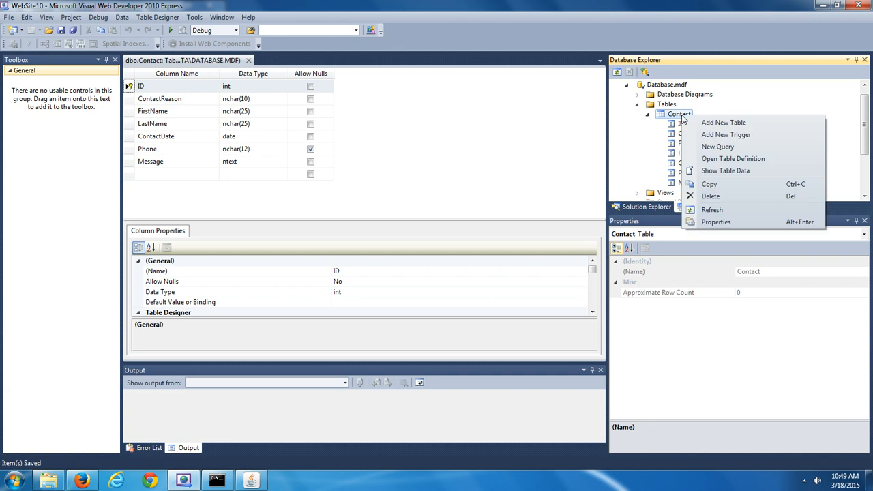
left_click(725, 172)
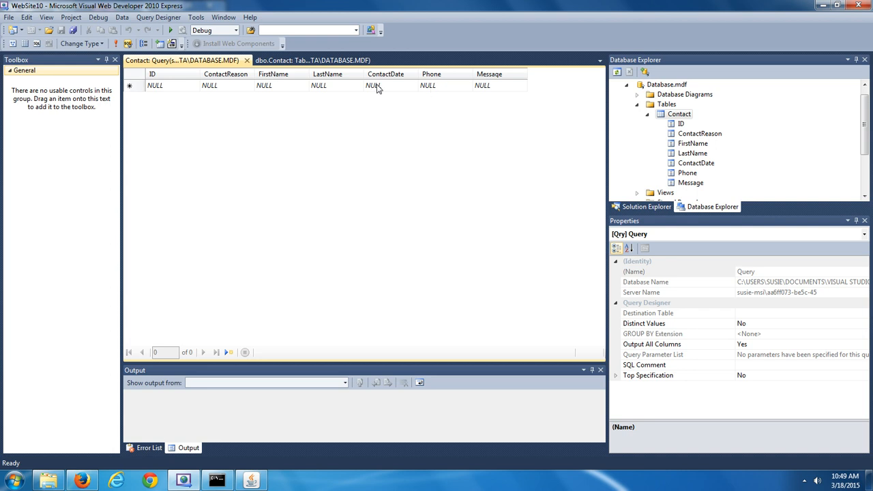
Enter ID 1, ContactReason 'Praise', and the contact's first and last name in the new row
left_click(169, 85)
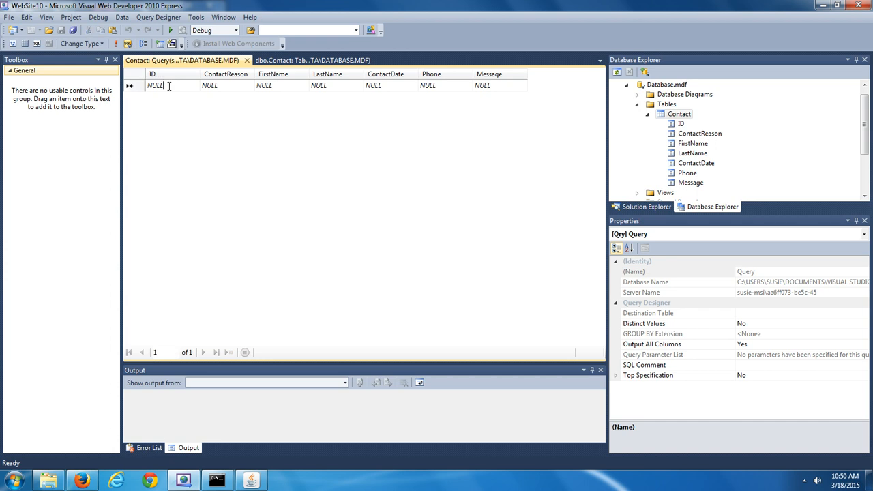
key("BackSpace")
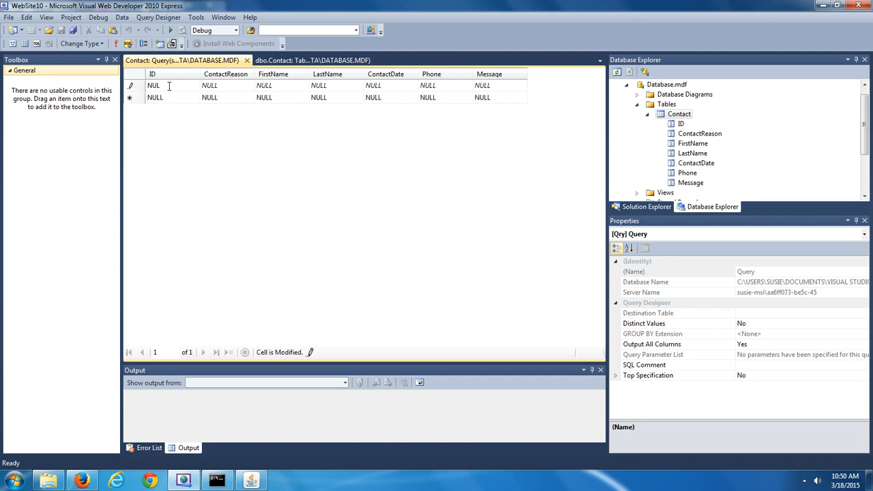
key("BackSpace")
key("BackSpace")
key("BackSpace")
type("1")
key("Tab")
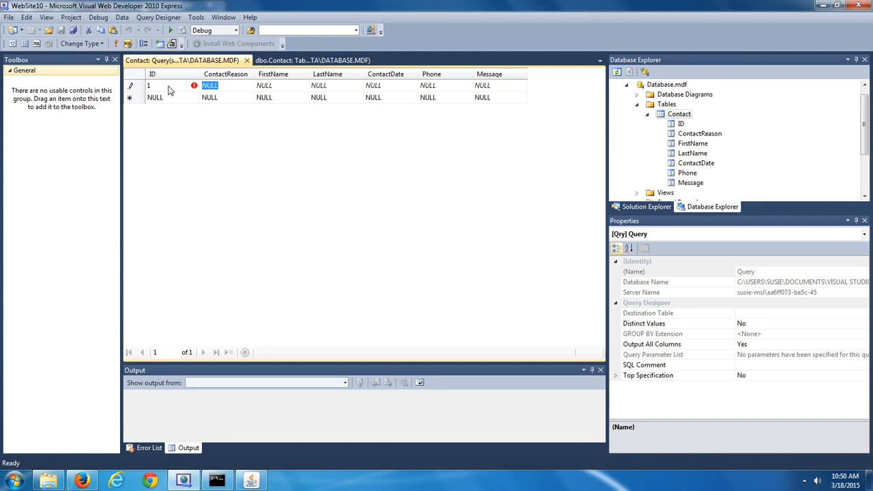
type("Pra")
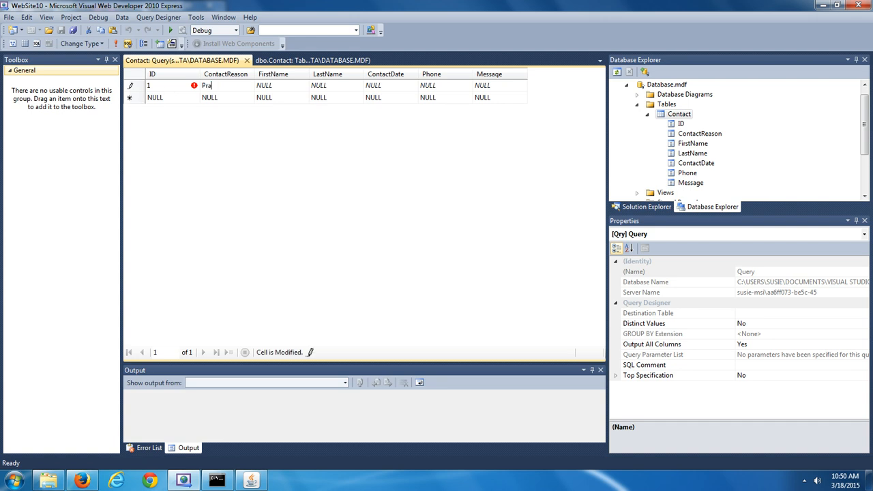
type("ise")
key("Tab")
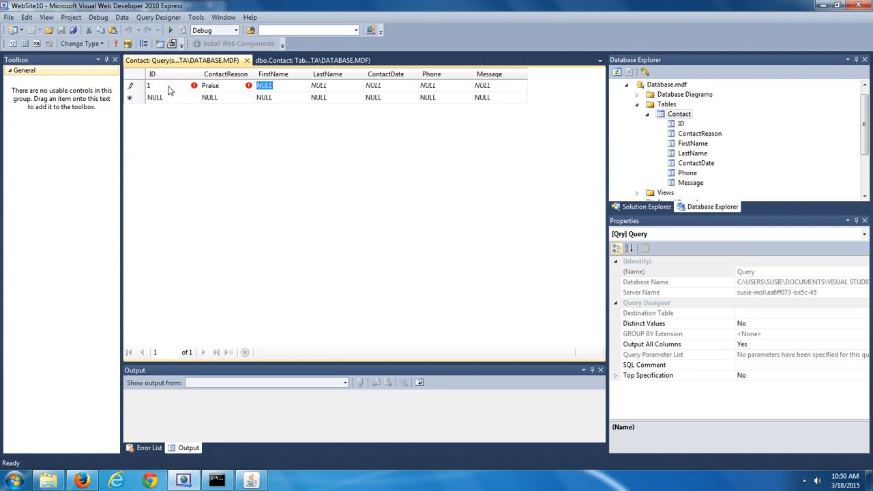
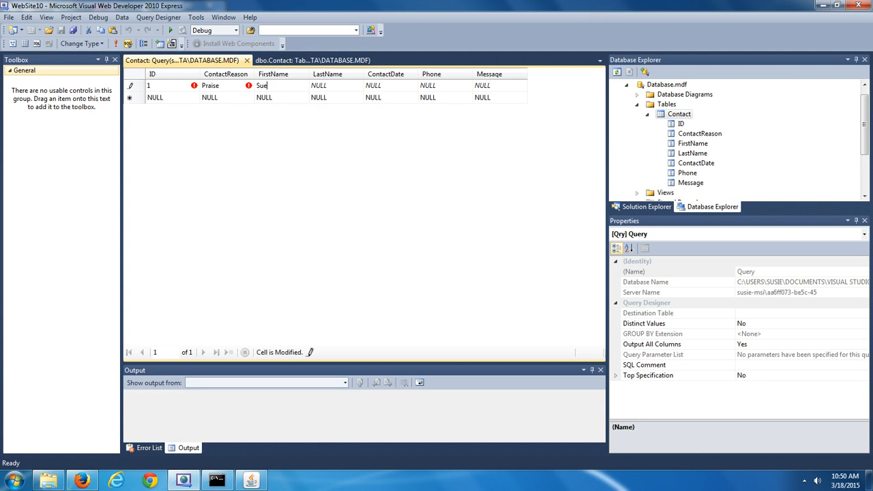
key("Tab")
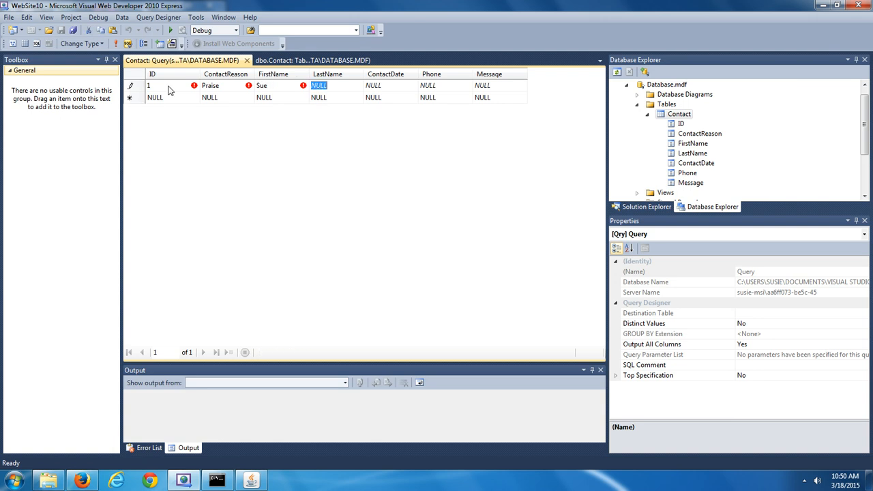
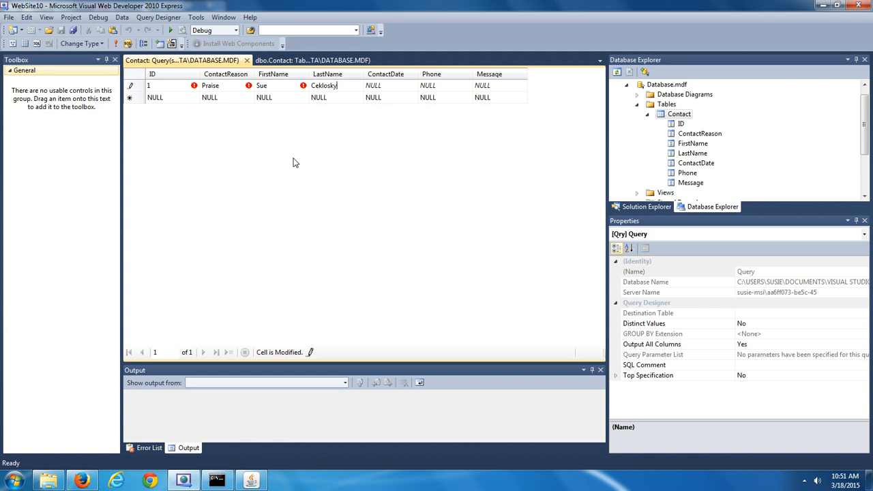
Fill ContactDate 2015-03-18, a phone number and message 'This is a messagge of praise!', committing the row
key("Tab")
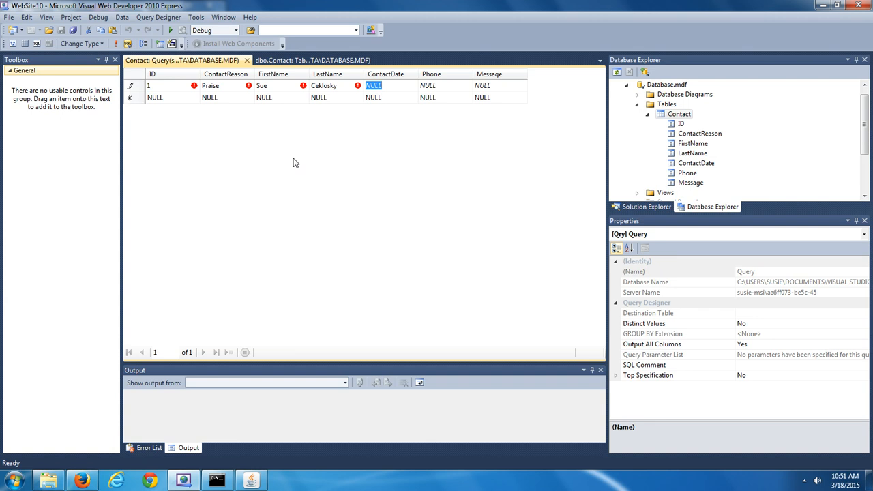
type("20")
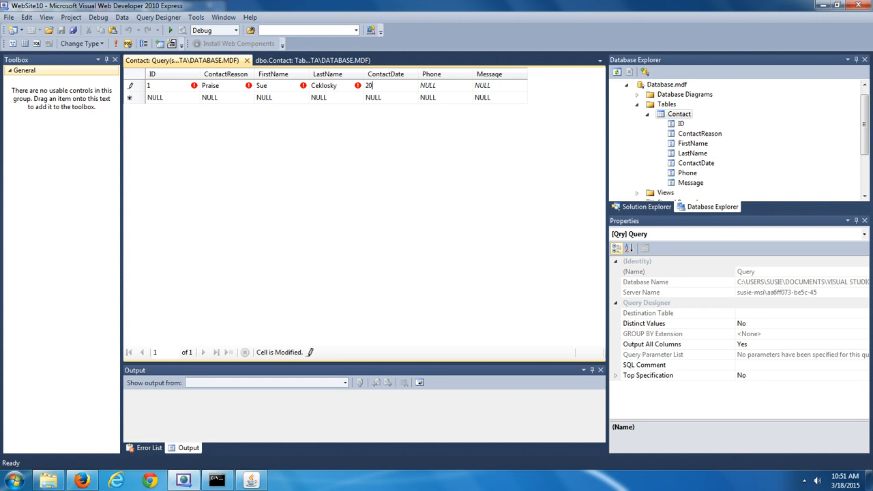
type("15")
type("-03")
type("-18")
key("Tab")
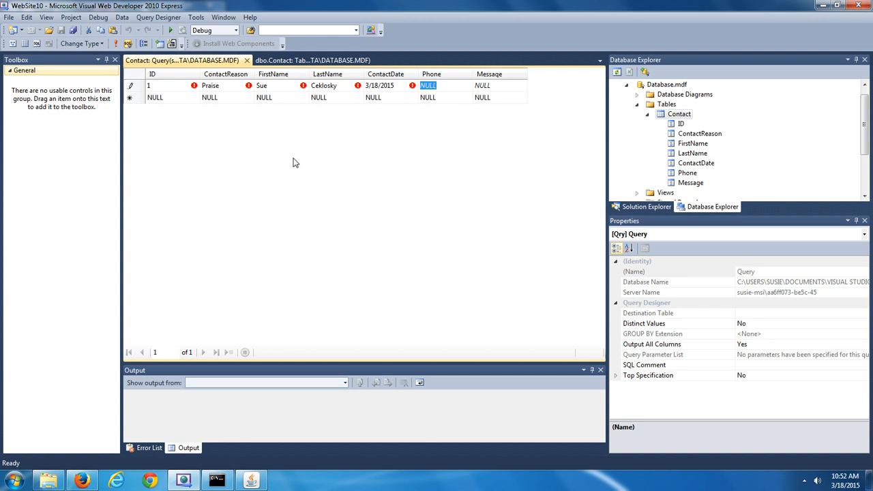
type("555-55")
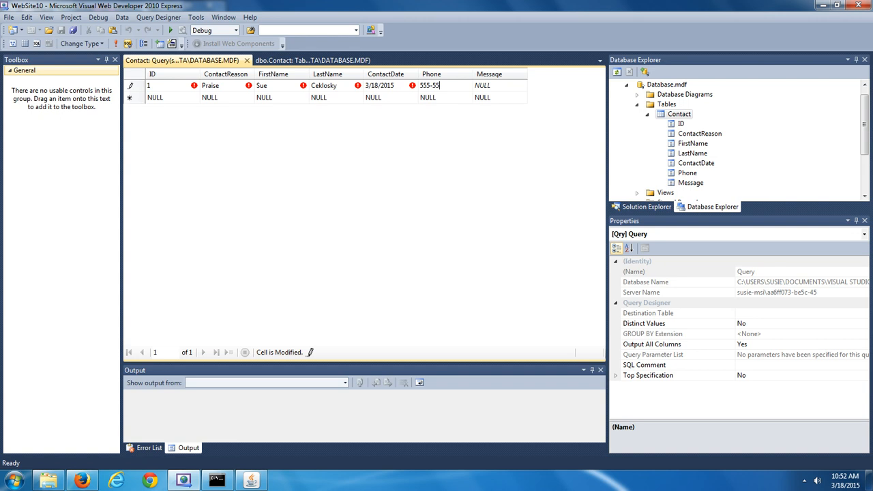
type("5-5555")
key("Left")
key("Left")
key("Left")
key("Left")
key("Tab")
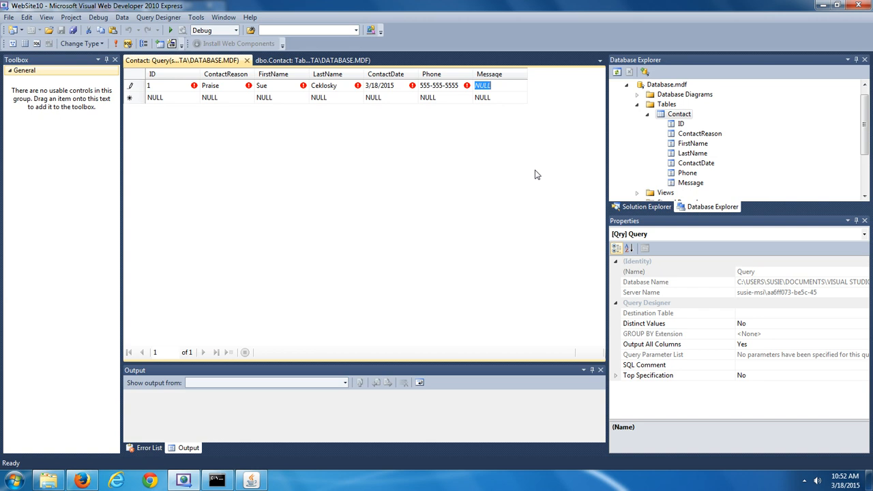
type("This is a mess")
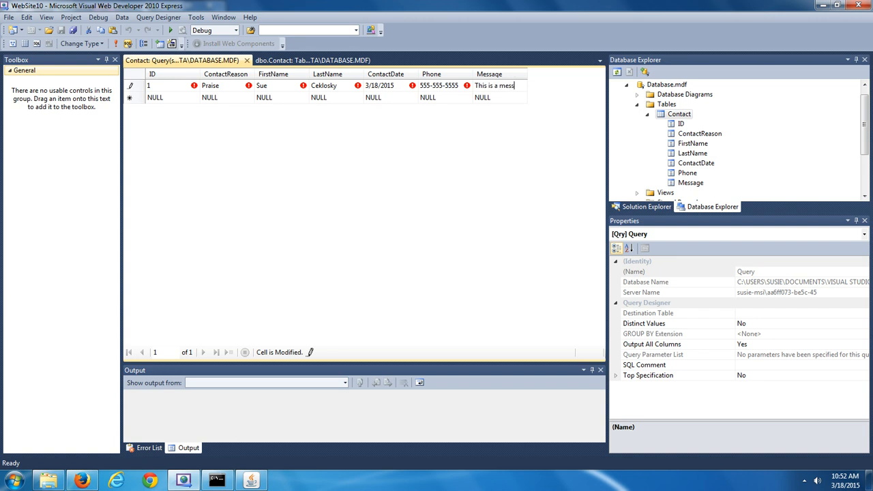
type("agge of praise!")
key("Tab")
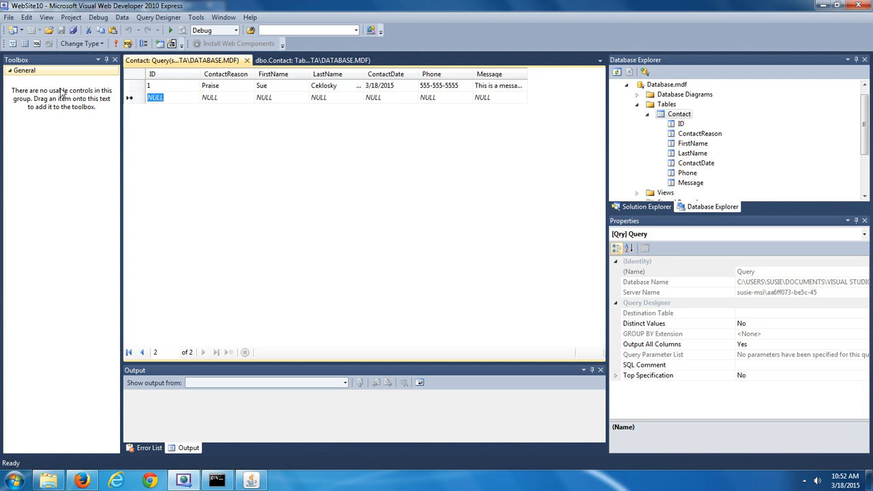
Save all pending changes in the project
left_click(73, 30)
Start row 2 with ID 2 and ContactReason 'The is a complaint'
type("2")
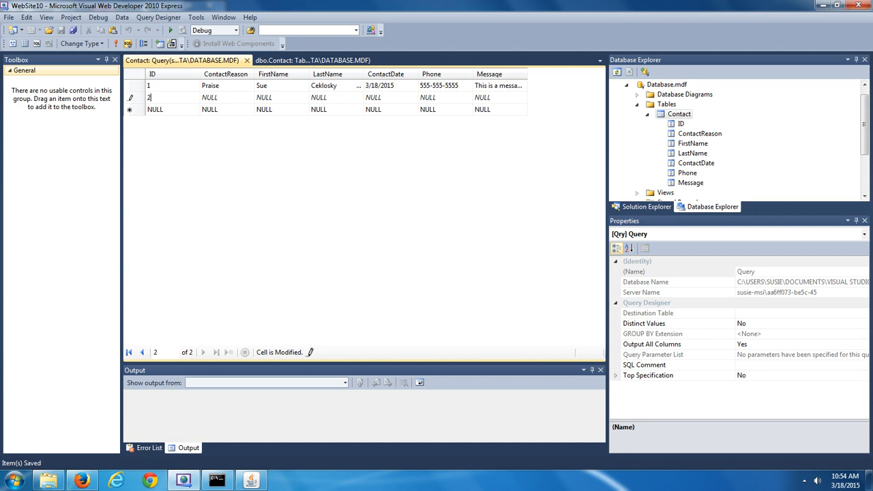
key("Tab")
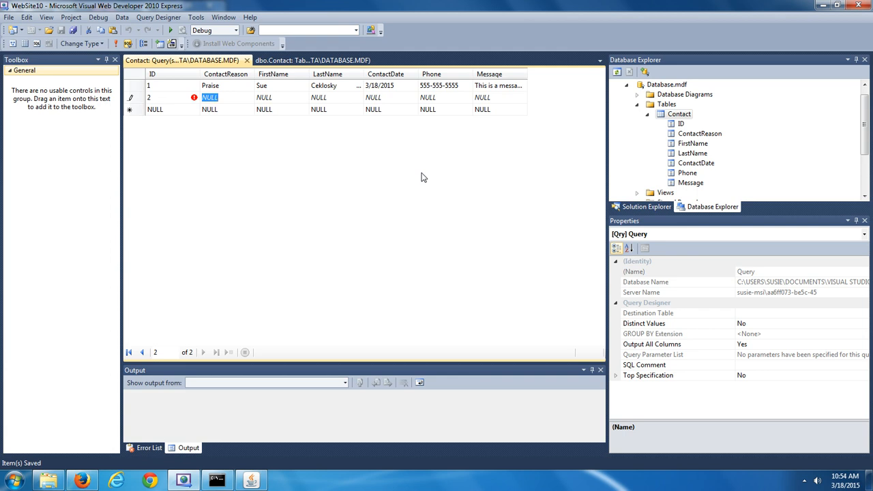
type("The")
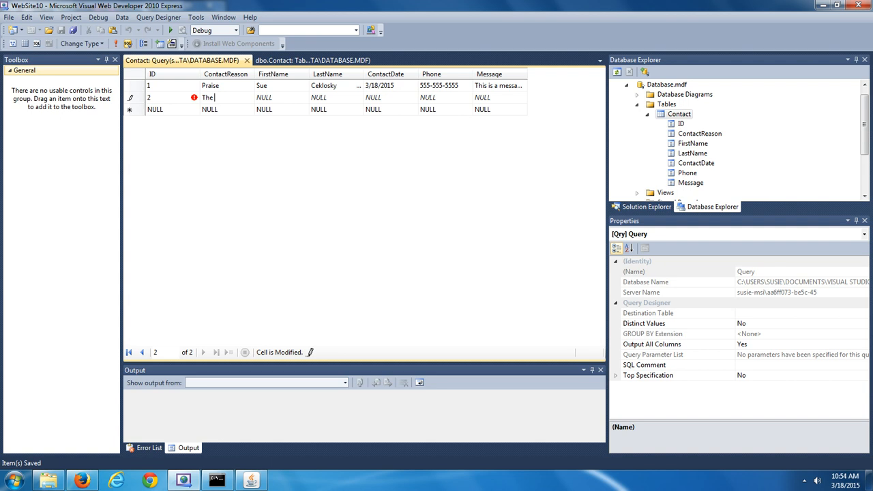
type(" is a complaint")
key("Left")
key("Left")
key("Left")
key("Left")
key("Left")
key("Left")
key("Left")
key("Left")
key("Tab")
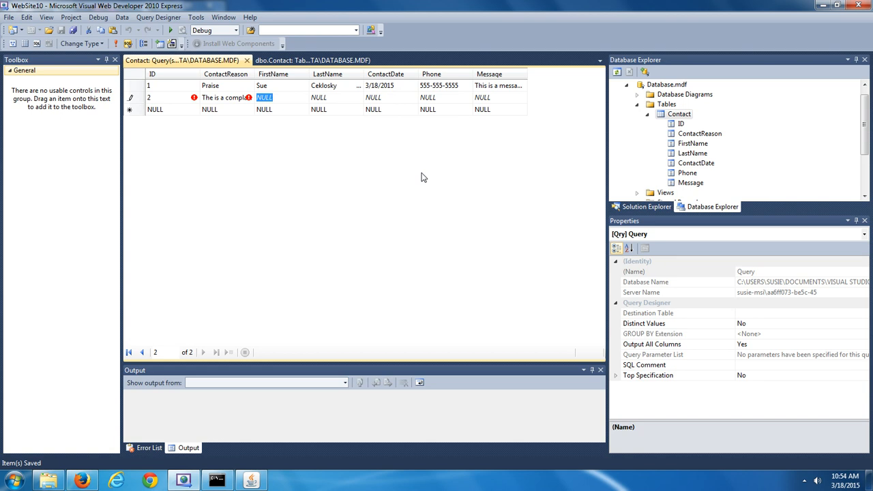
Add the contact's name, date 3/18/2015, a phone number and 'This is a complaint message!', then commit
key("Tab")
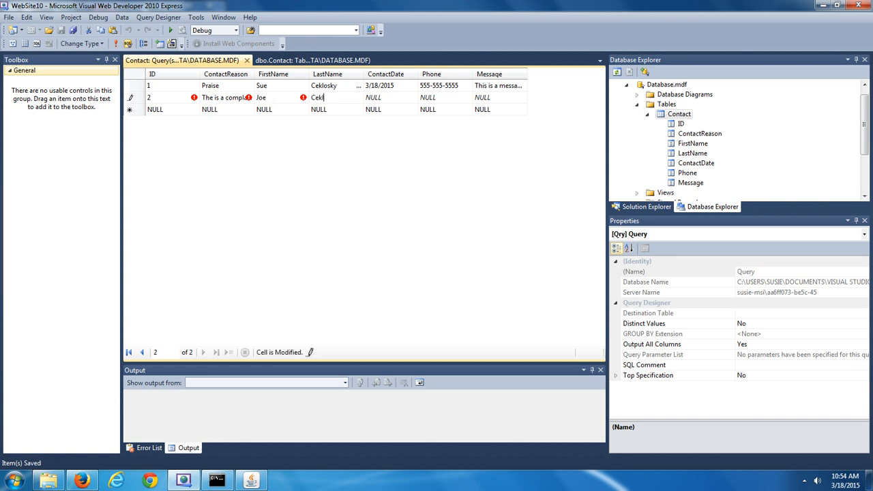
key("Tab")
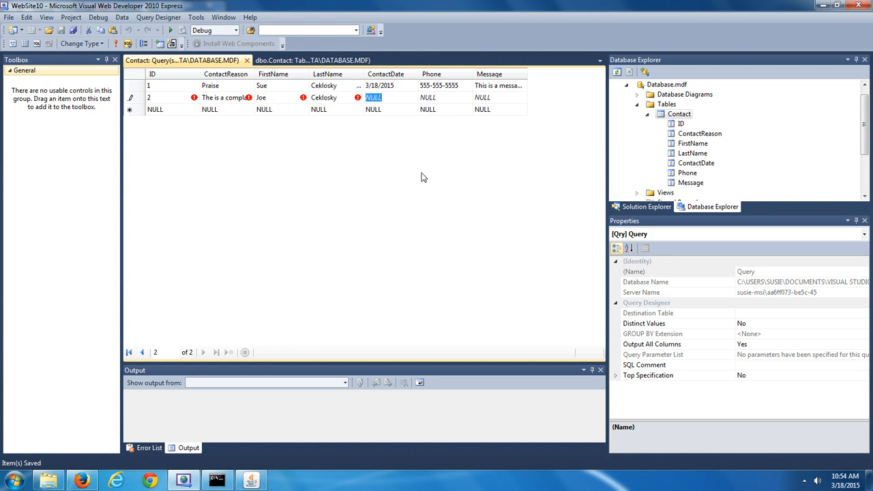
type("3/18/2015")
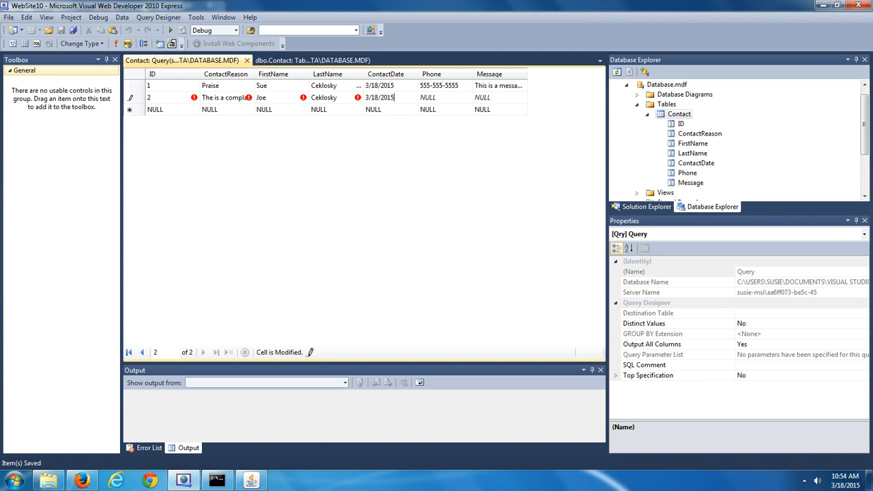
key("Tab")
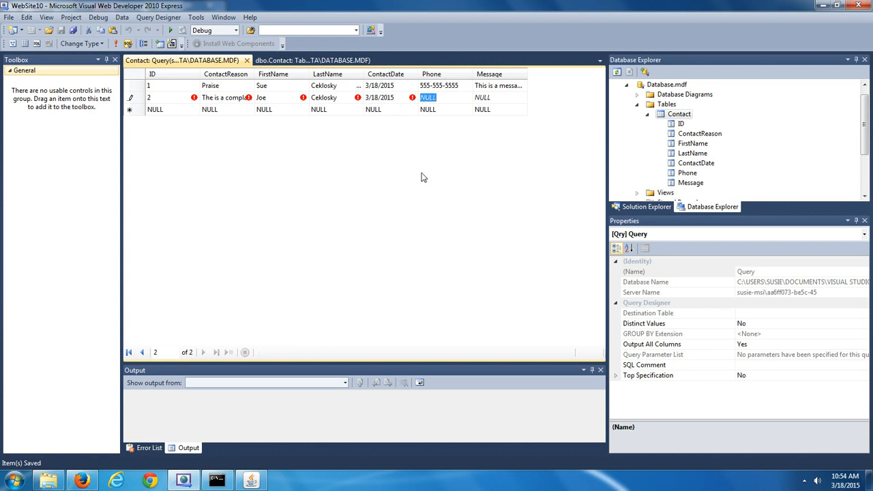
type("444-44")
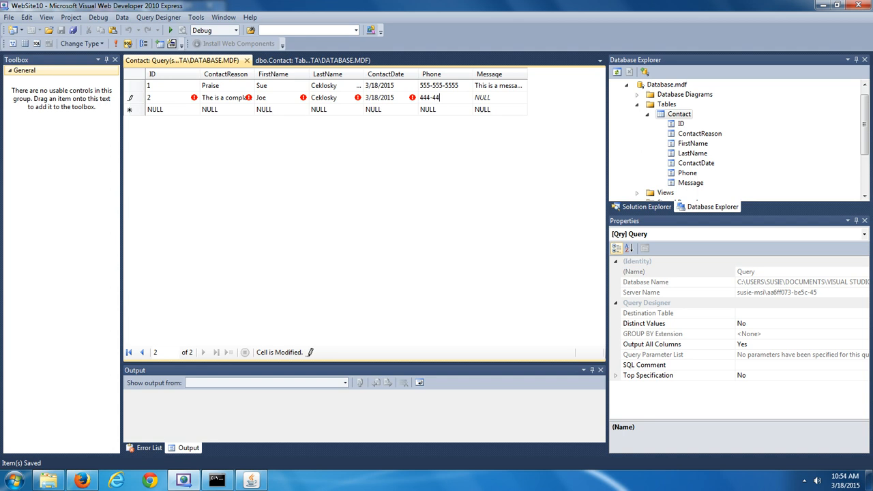
type("4-4444")
key("Tab")
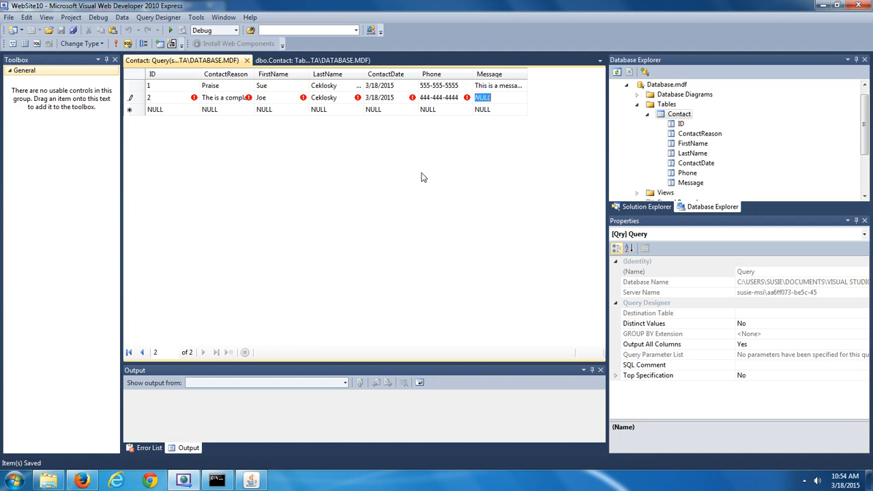
type("This is")
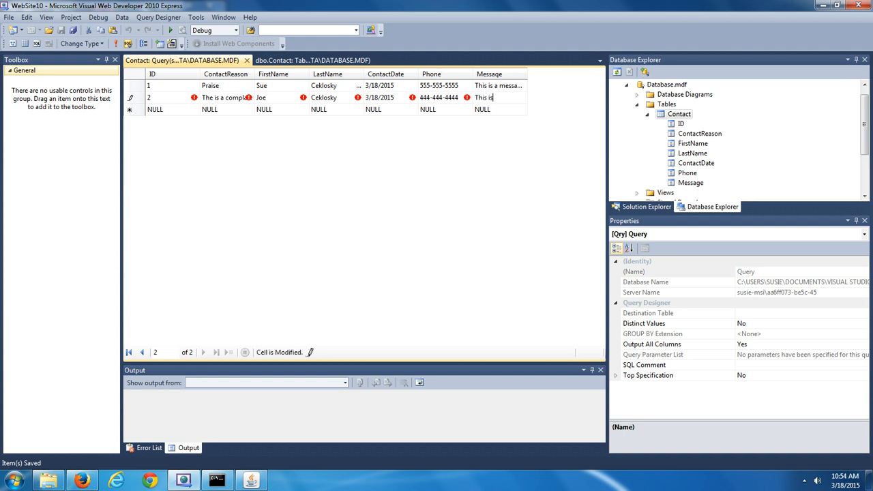
type(" a")
type(" co")
type("mplaint m")
type("essage")
type("!")
key("Return")
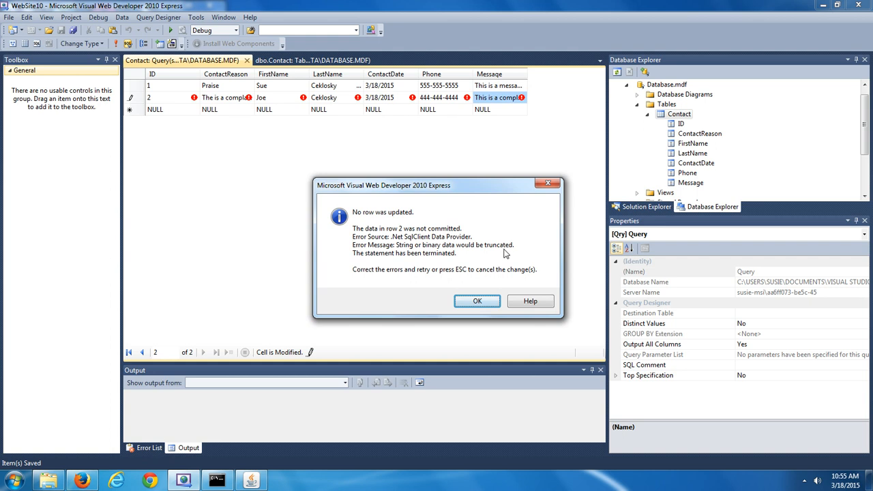
Dismiss the truncation error, change ContactReason to 'Complaint', and commit row 2
left_click(476, 302)
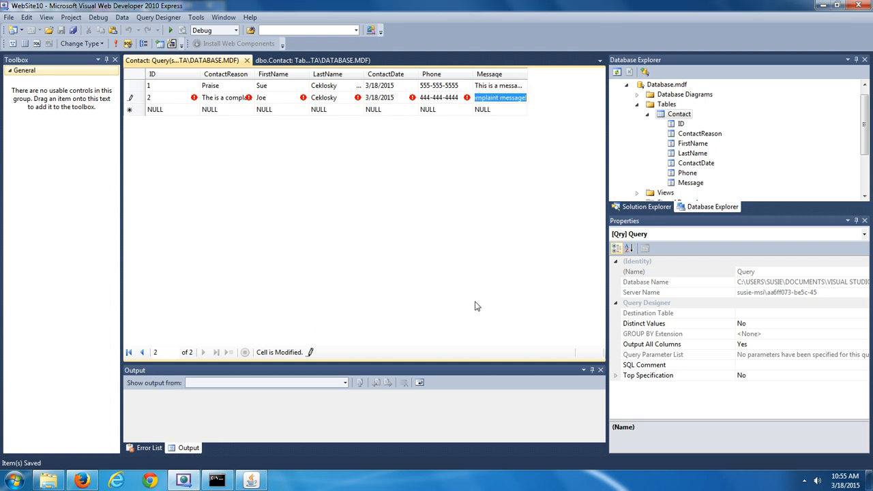
left_click(224, 96)
type("Com")
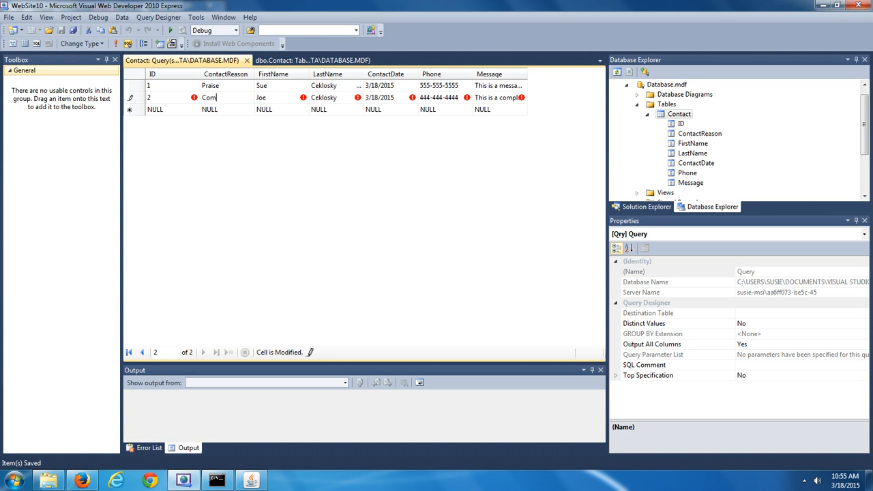
type("plaint")
key("Left")
key("Left")
key("Left")
key("Left")
key("Left")
left_click(503, 98)
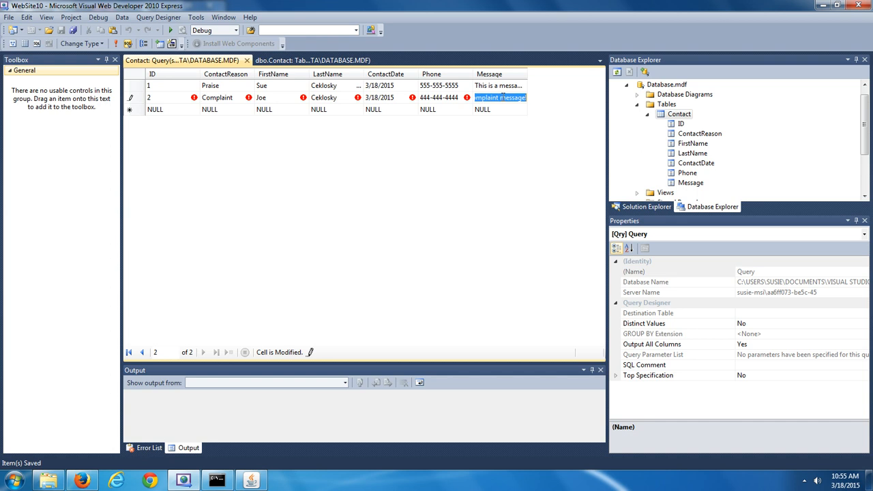
key("Return")
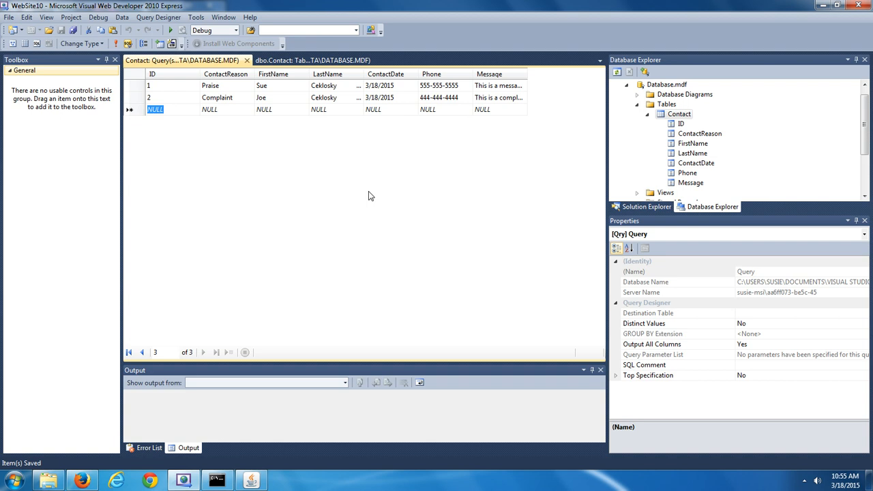
left_click(325, 63)
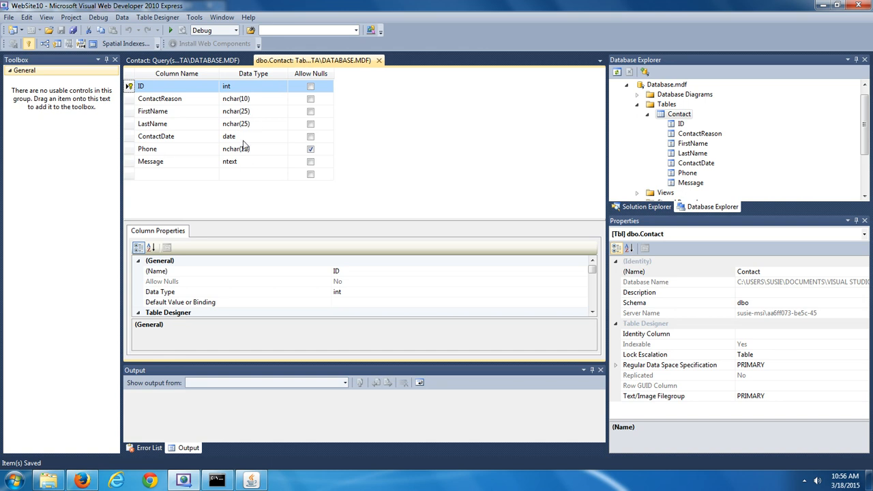
left_click(200, 62)
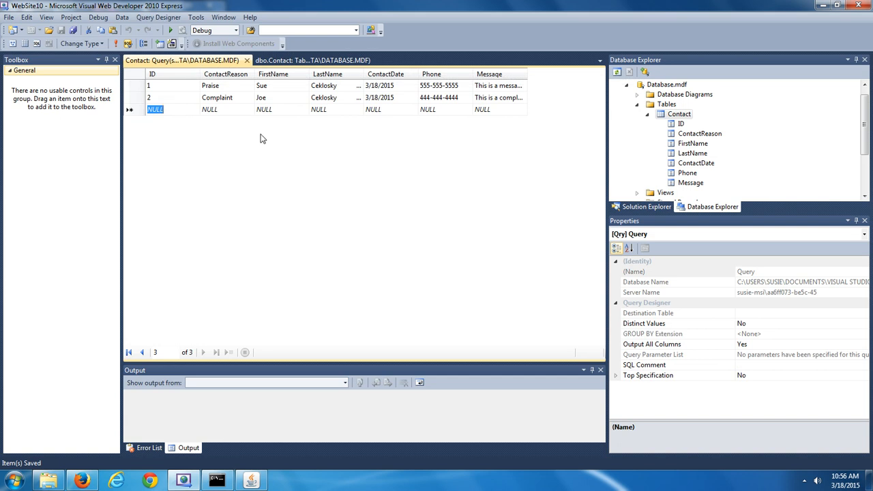
left_click(237, 99)
left_click(239, 100)
left_click(297, 60)
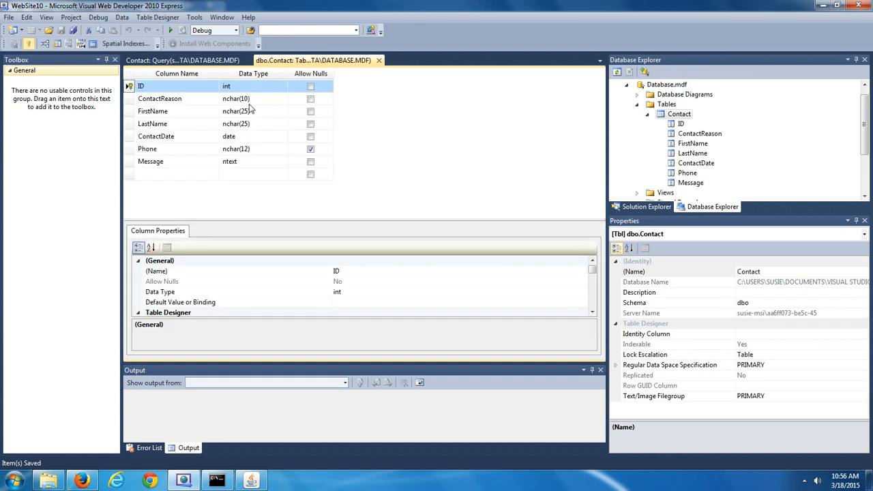
left_click(210, 61)
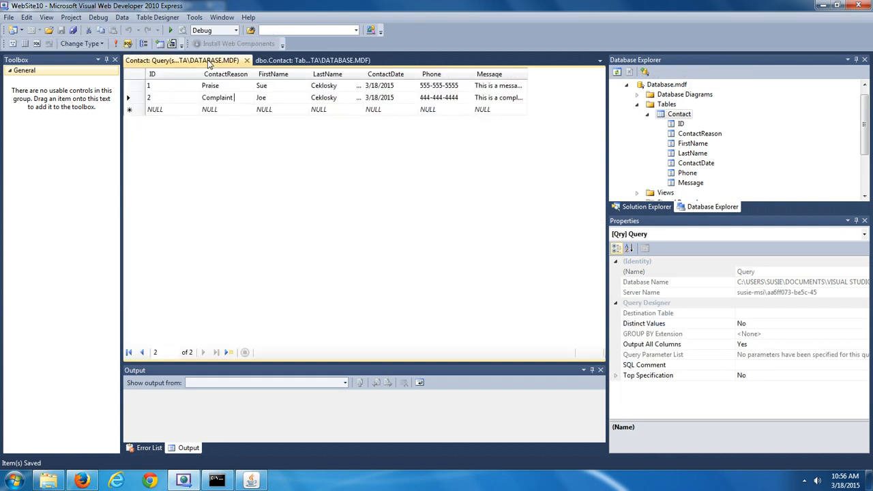
left_click(403, 87)
left_click(403, 87)
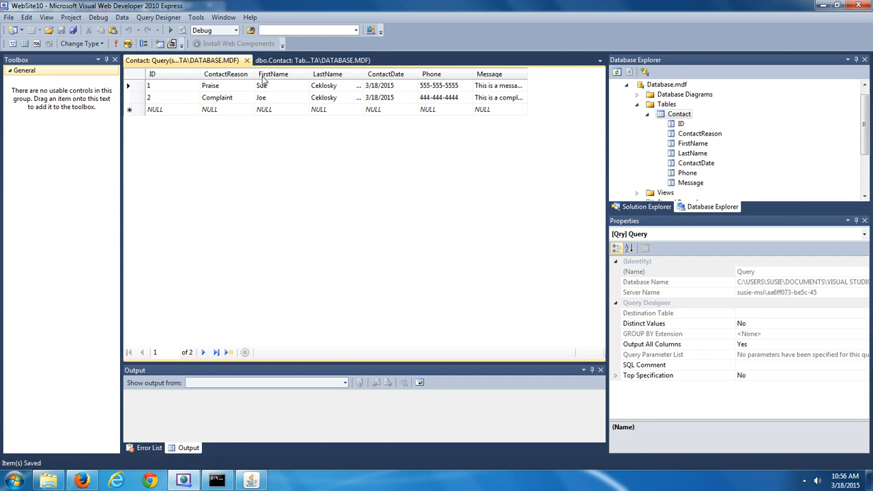
Close the query tab and reopen the Contact table data showing both saved rows
left_click(247, 60)
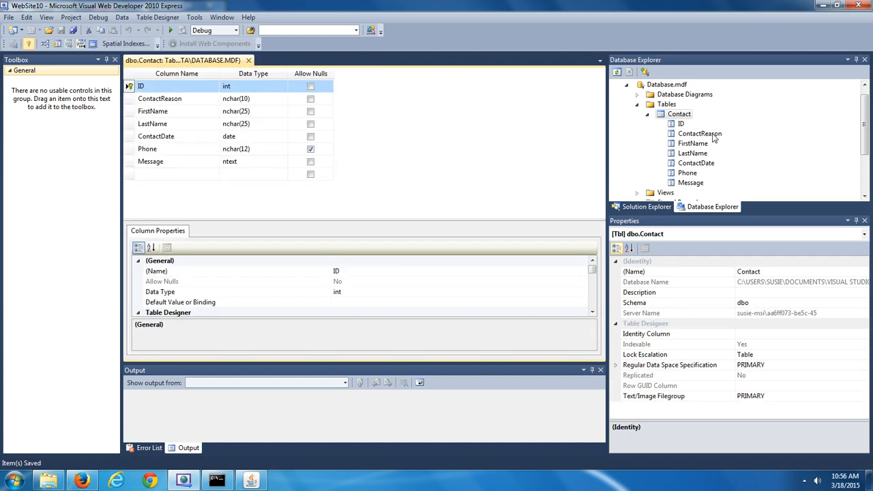
left_click(679, 117)
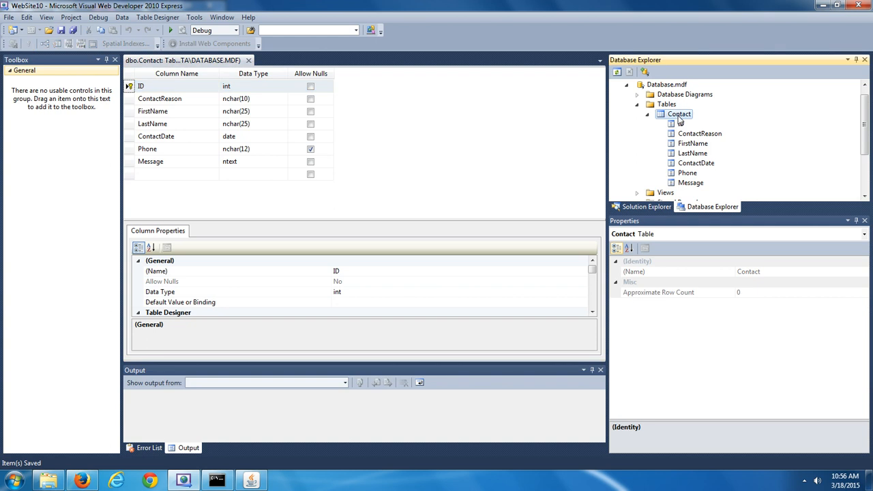
right_click(680, 120)
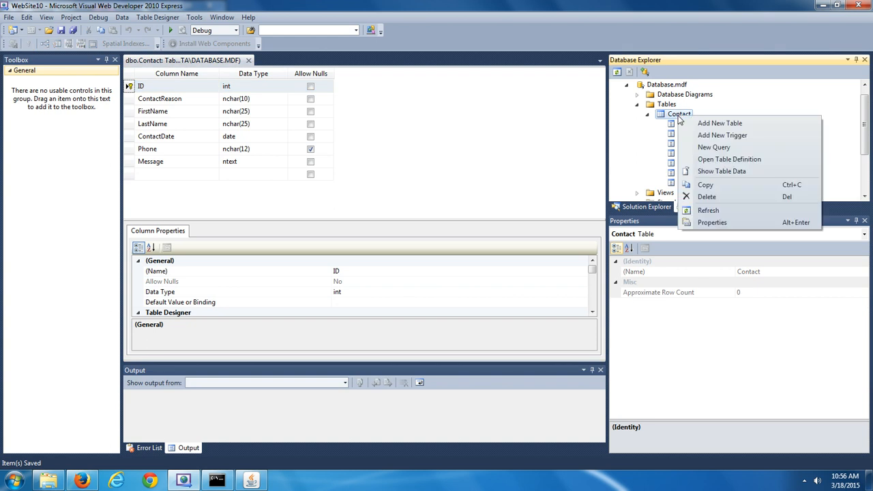
left_click(722, 171)
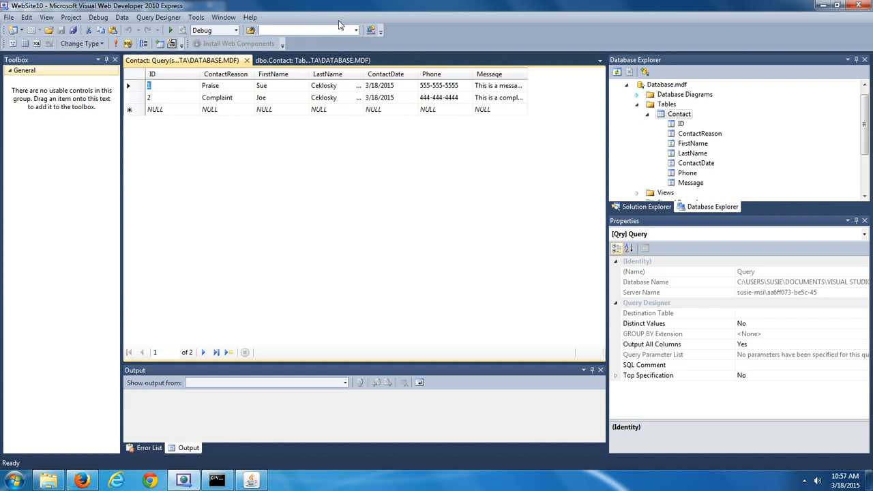
left_click(314, 61)
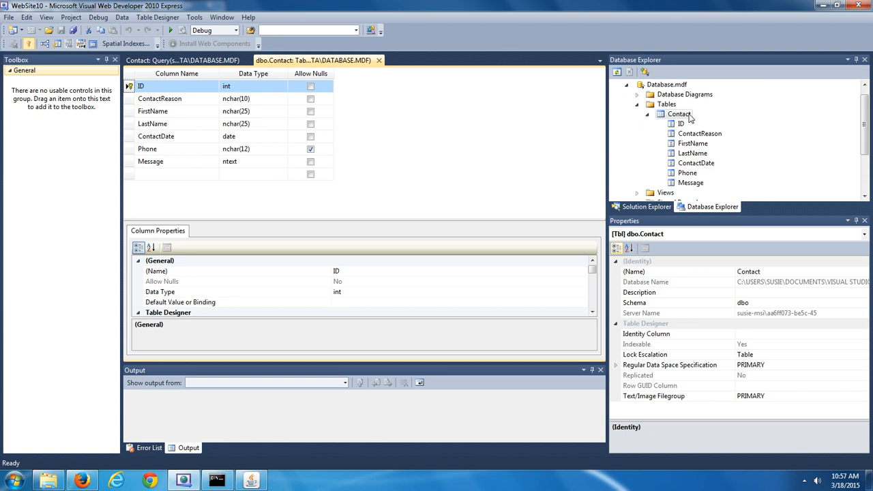
left_click(208, 60)
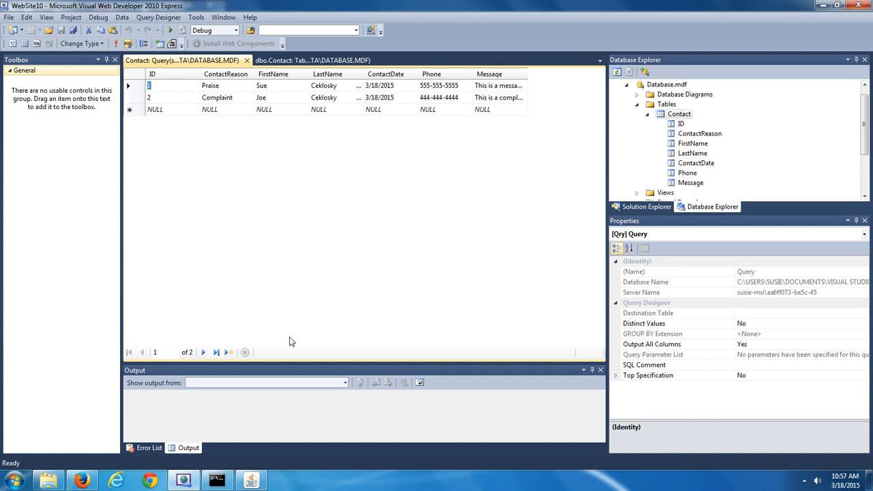
left_click(253, 481)
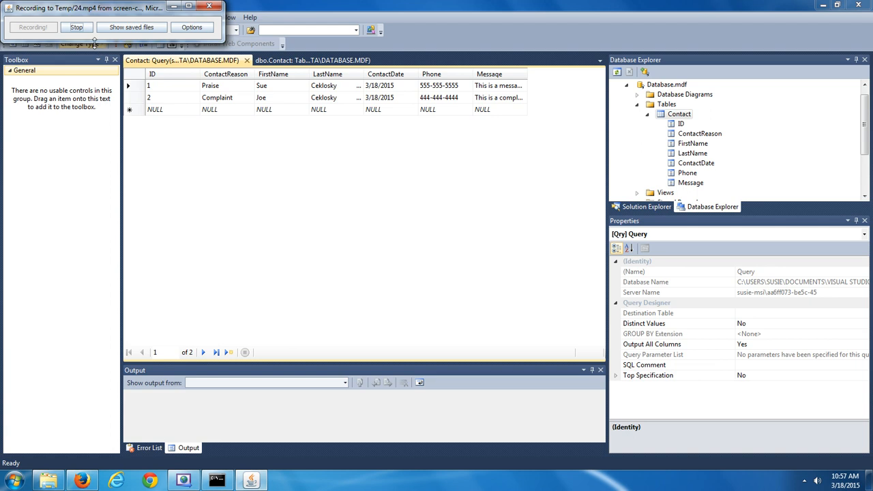